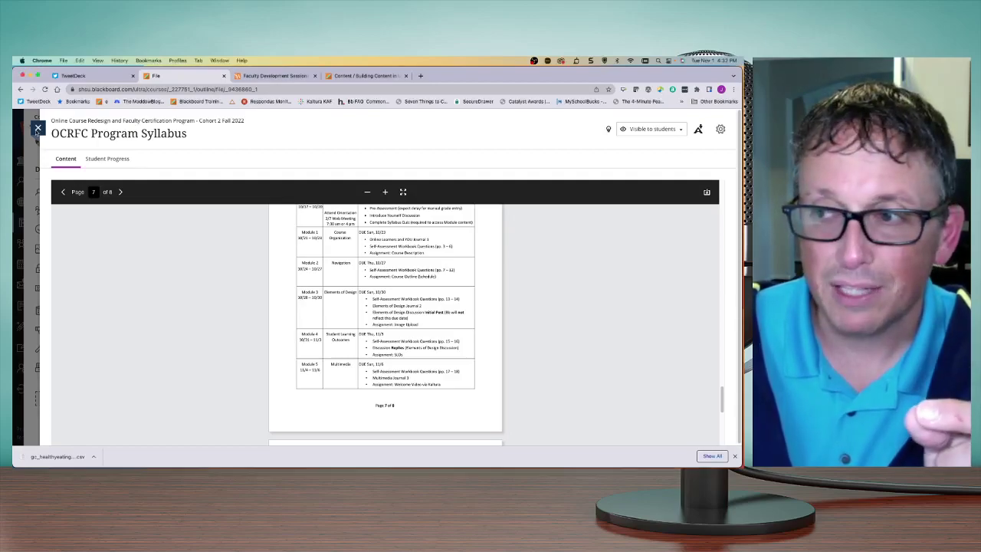
Step: Close the OCRFC Program Syllabus viewer to get back to the course content outline
left_click(36, 129)
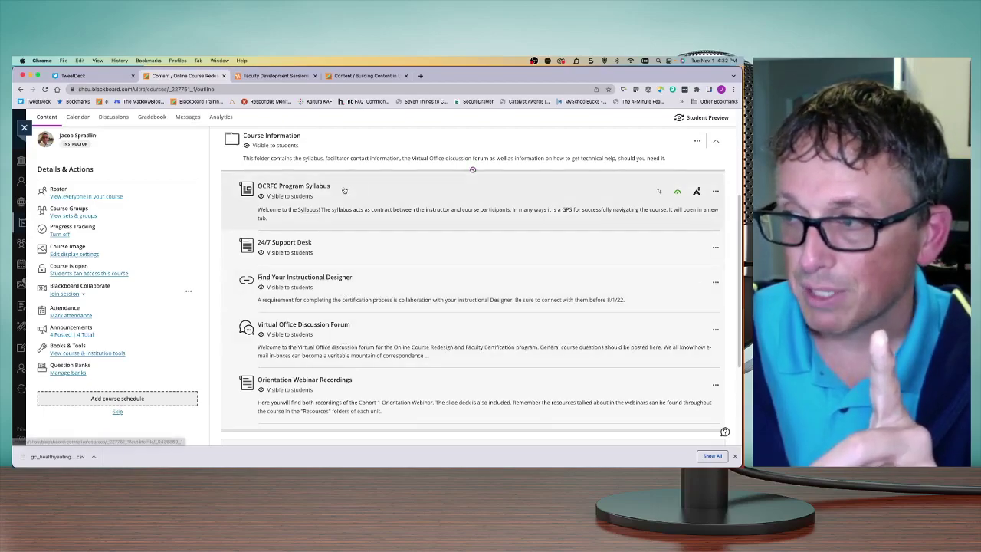
Step: Collapse Course Information and start Student Preview
left_click(347, 150)
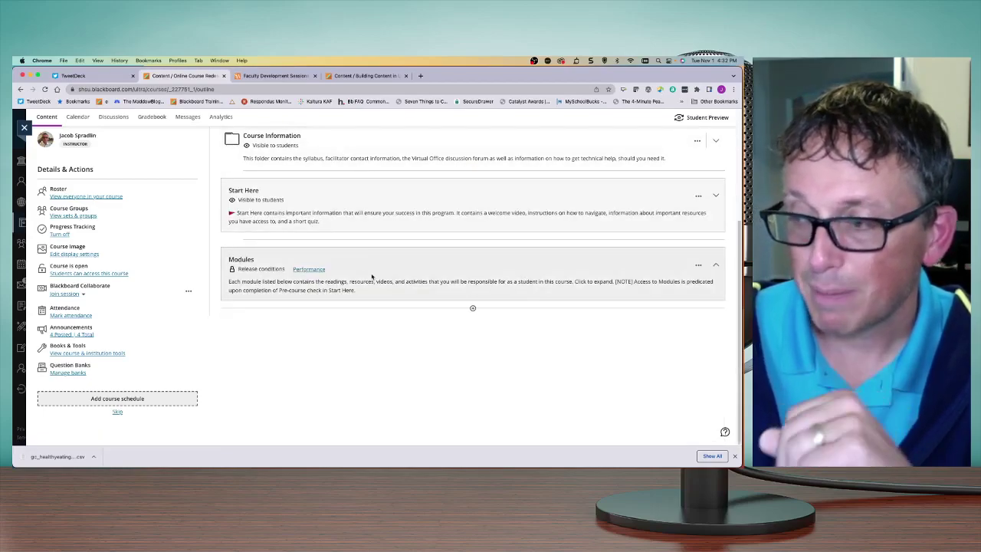
scroll(370, 314, "down", 4)
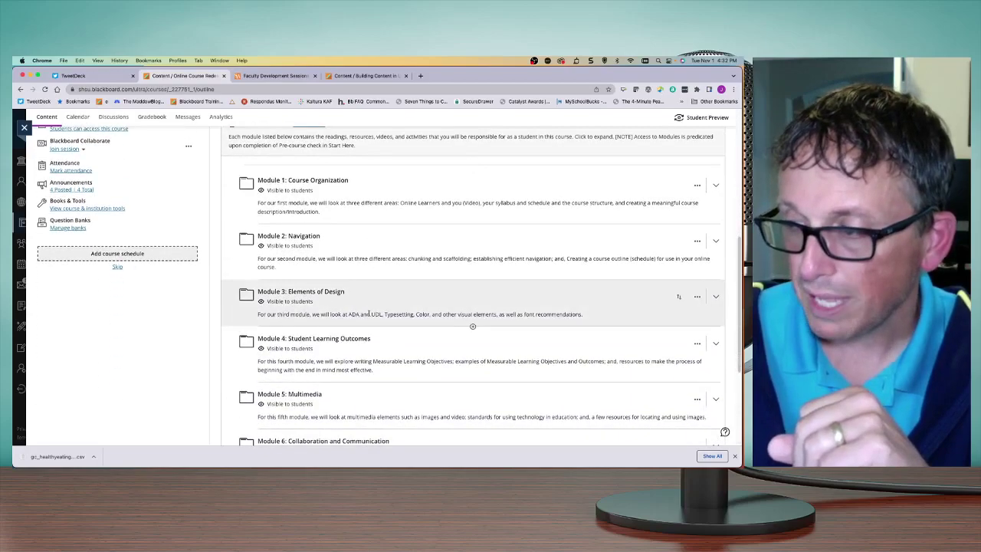
scroll(420, 293, "up", 5)
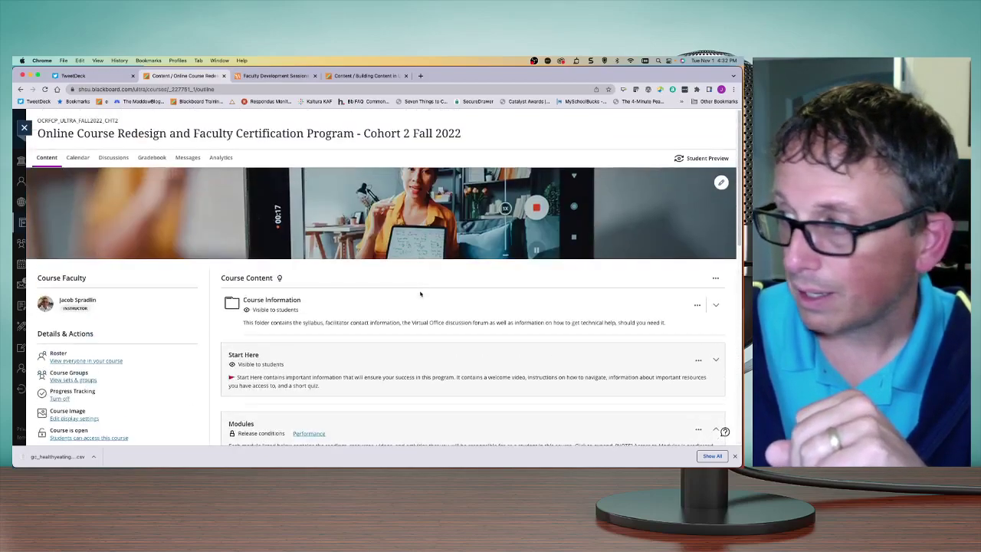
left_click(689, 159)
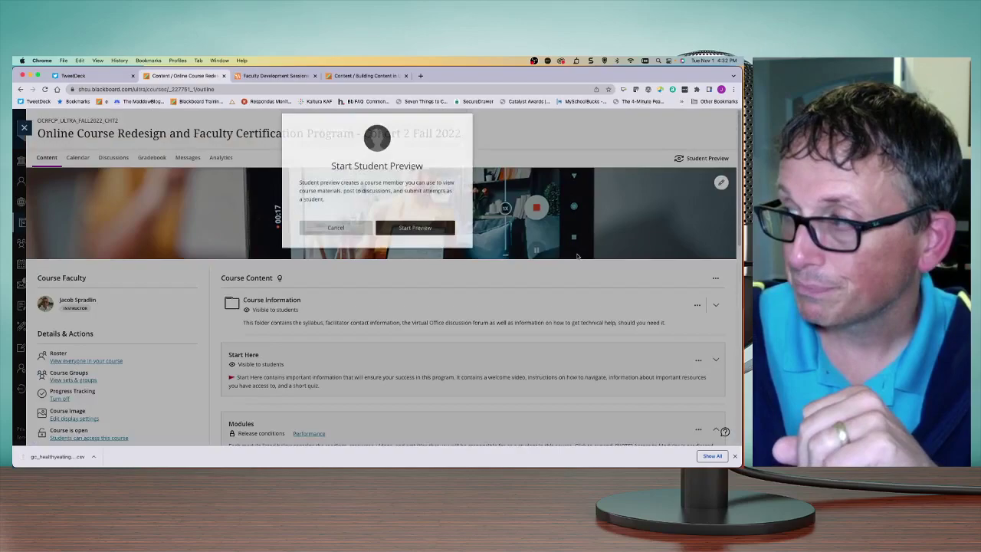
left_click(407, 235)
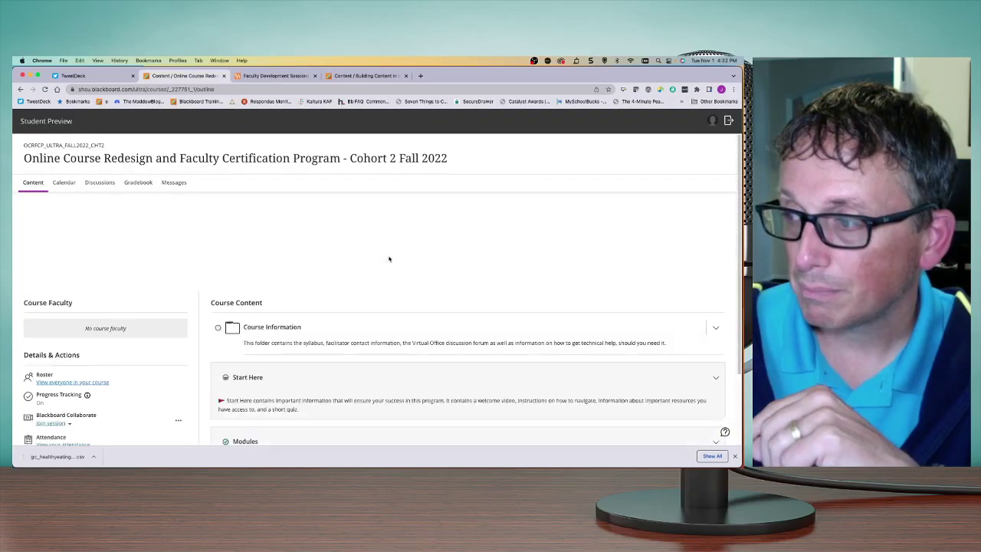
Step: Expand Modules and Module 3: Elements of Design to list its items
scroll(389, 259, "down", 2)
left_click(370, 355)
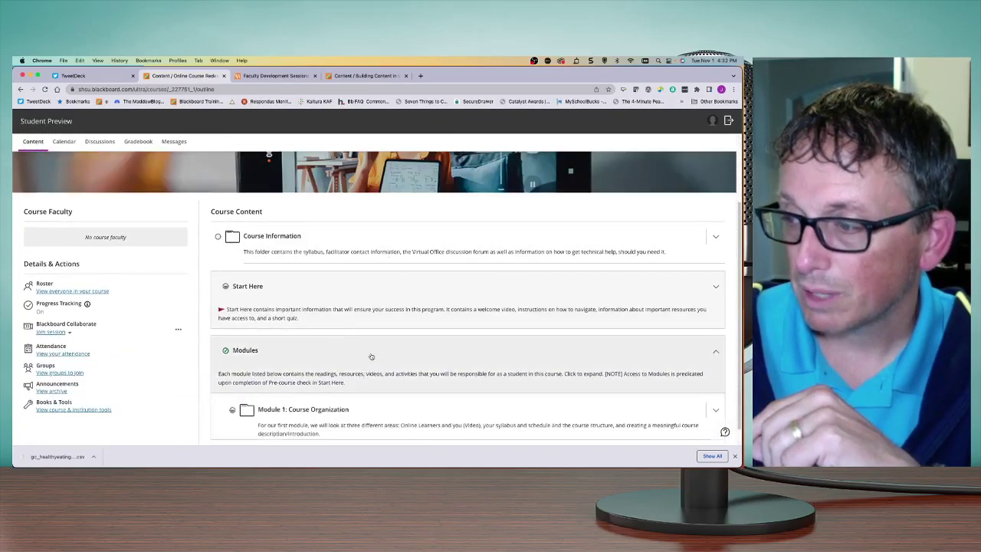
scroll(361, 337, "down", 5)
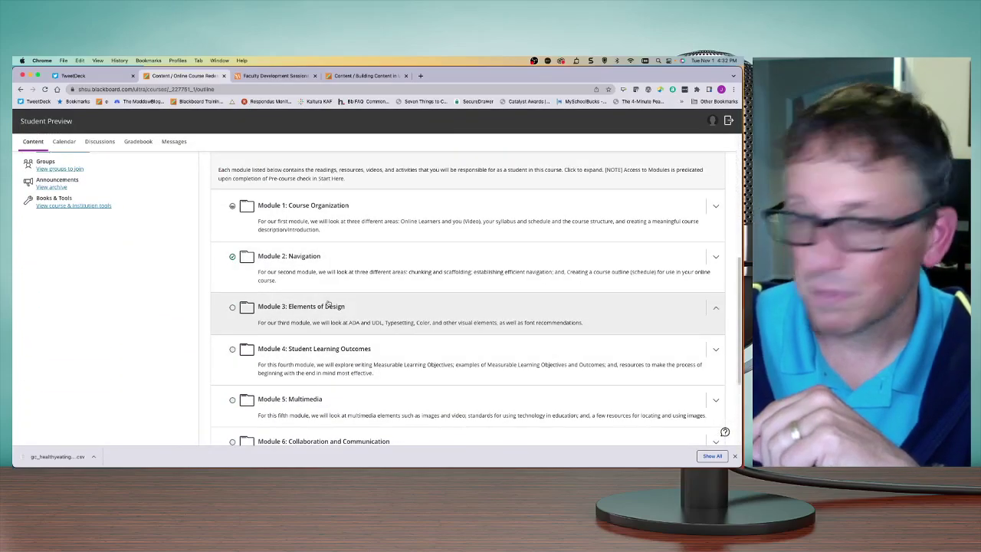
left_click(328, 304)
scroll(328, 304, "down", 4)
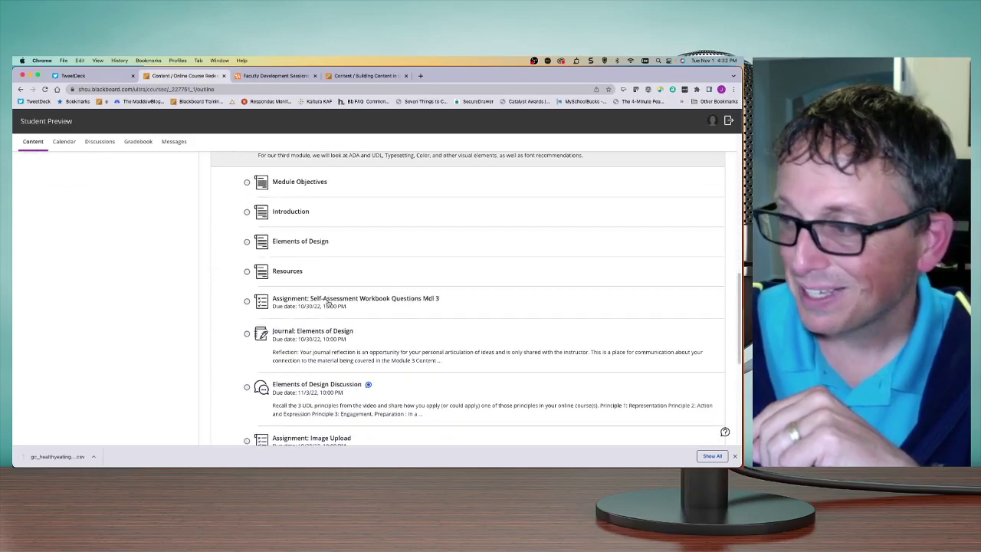
Step: Open Journal: Elements of Design, type the trial entry 'Type entry here.', then close it
left_click(336, 334)
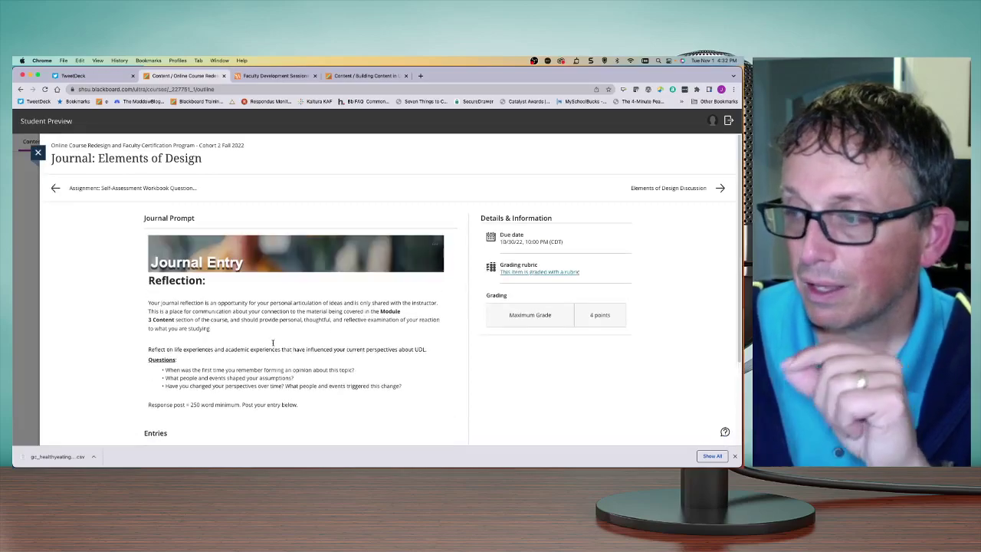
scroll(272, 342, "down", 3)
left_click(237, 386)
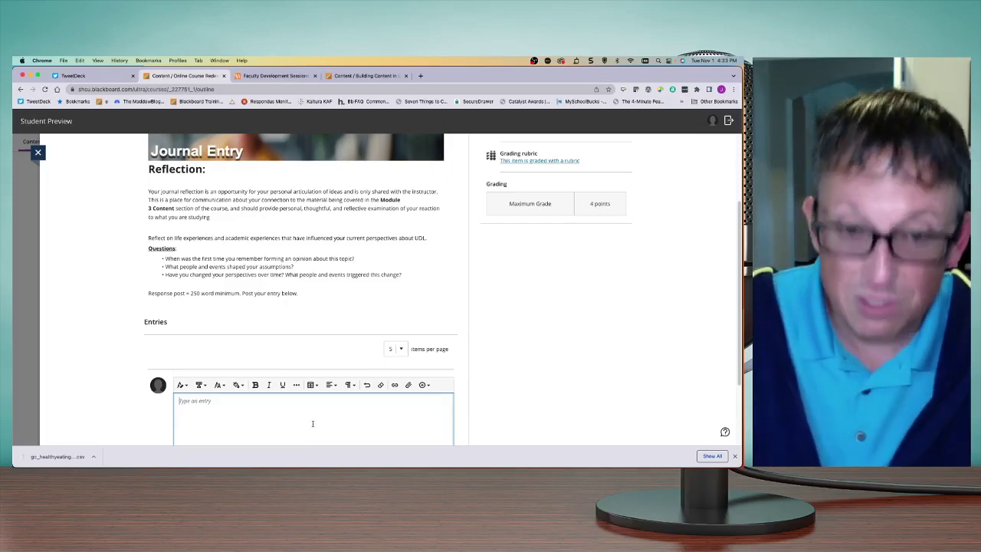
type("Typin")
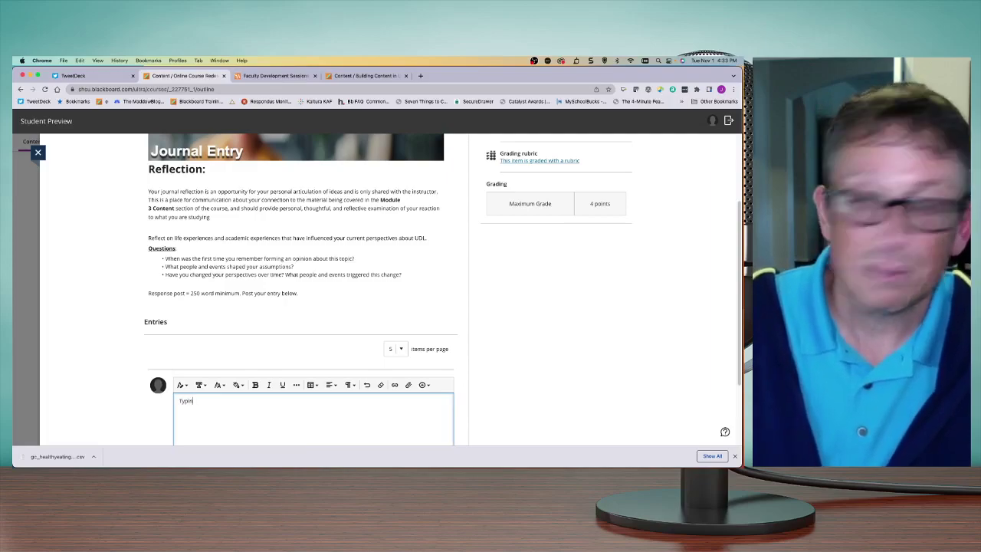
type("gntry here.")
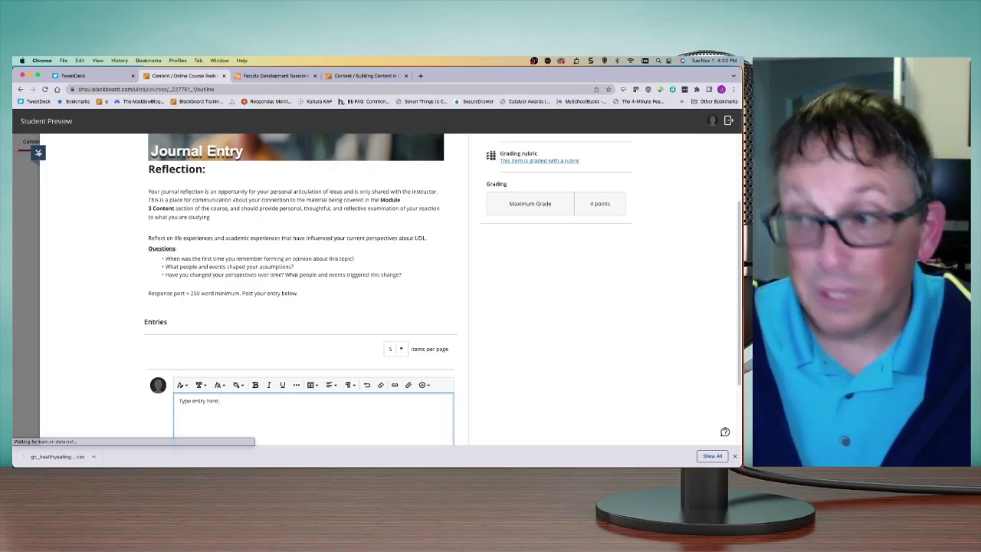
left_click(37, 153)
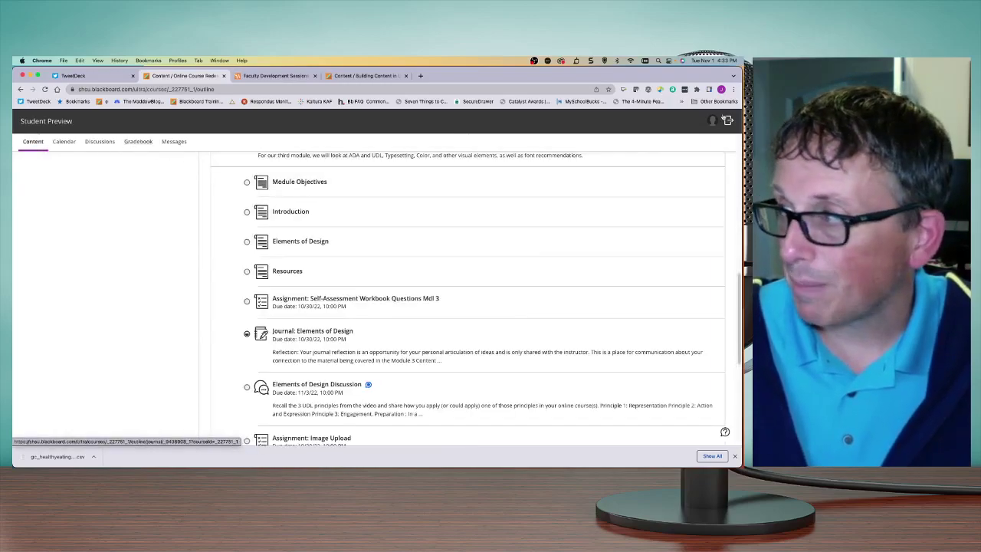
Step: Exit Student Preview, choosing to save the preview user's data
left_click(729, 120)
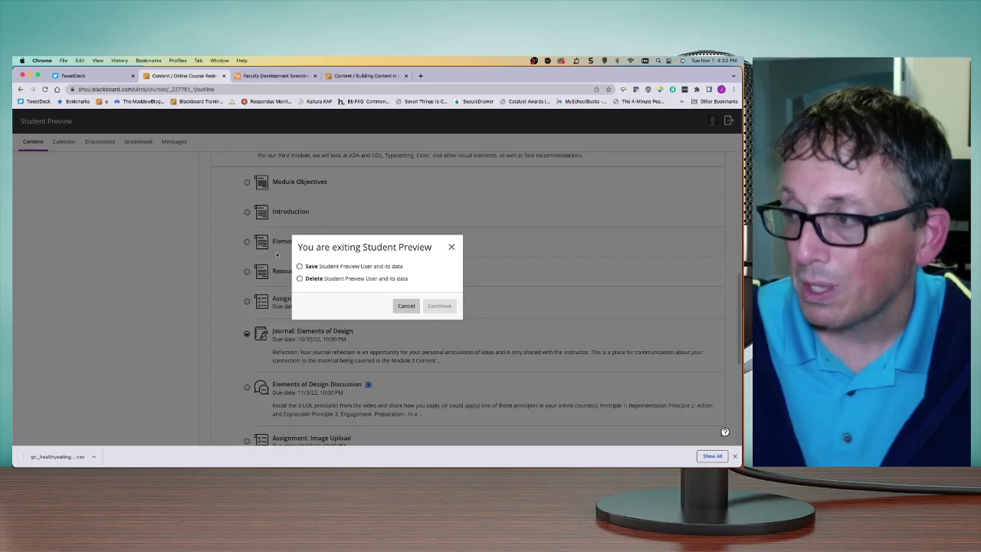
left_click(299, 266)
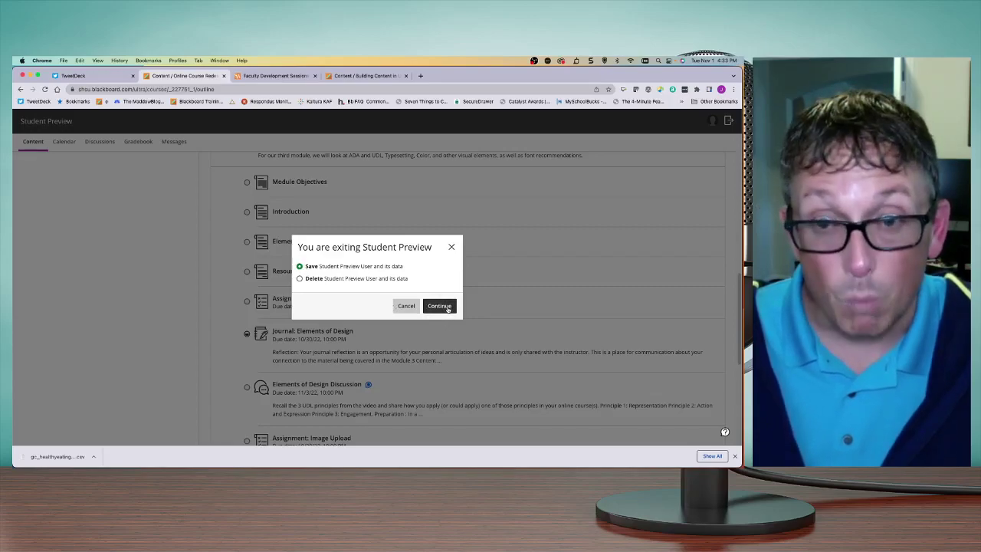
left_click(439, 306)
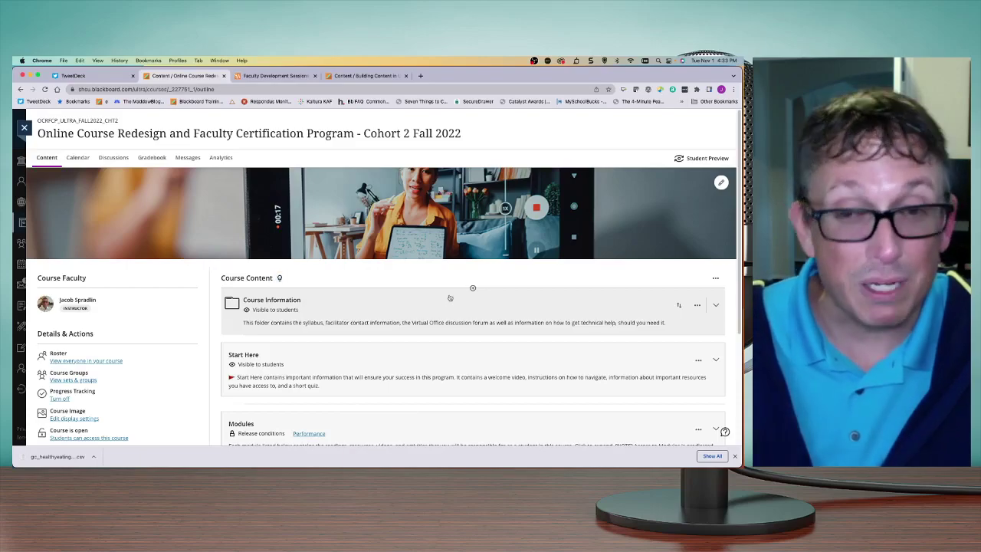
Step: Expand Modules and Module 3: Elements of Design again to show its items
scroll(439, 318, "down", 5)
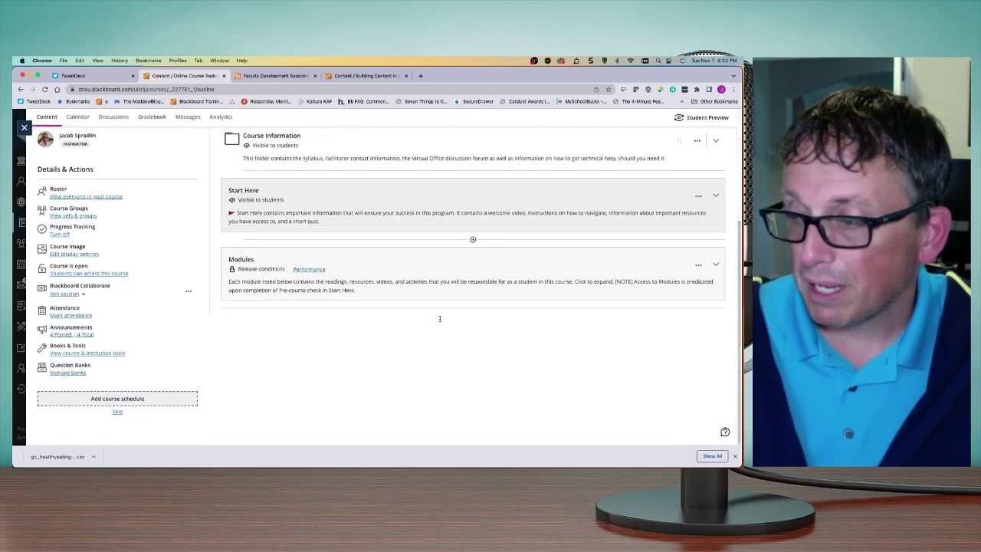
left_click(363, 278)
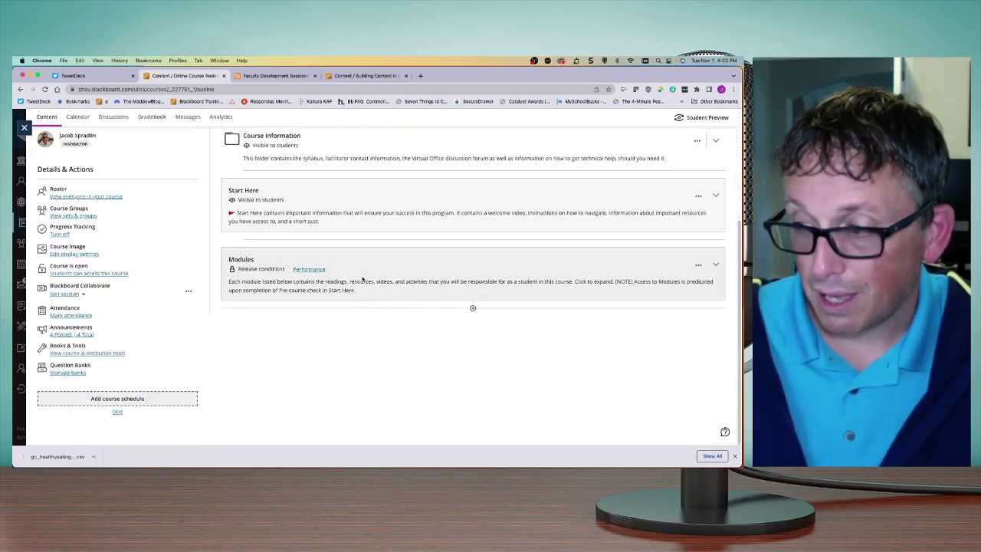
left_click(385, 273)
scroll(388, 276, "down", 3)
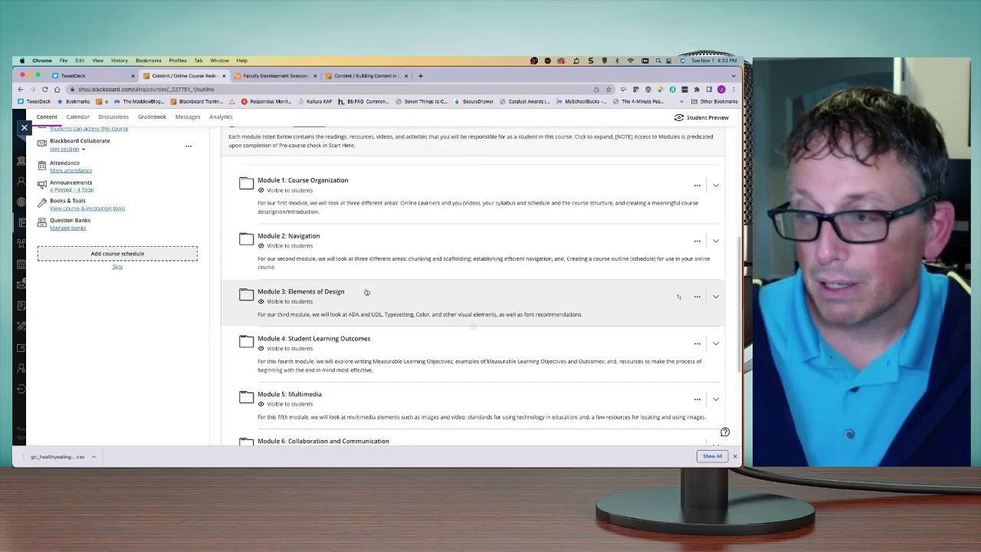
scroll(379, 283, "down", 2)
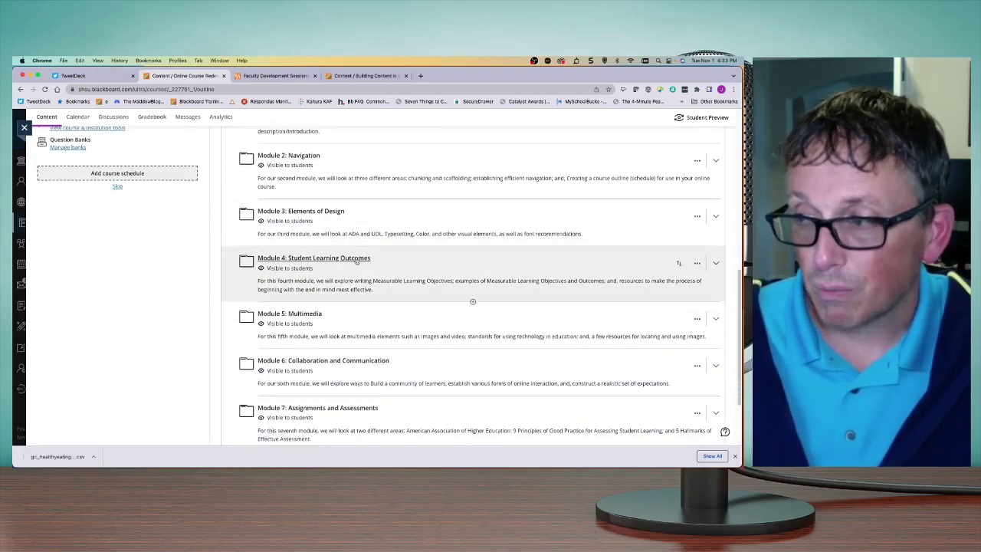
left_click(323, 218)
scroll(352, 291, "down", 5)
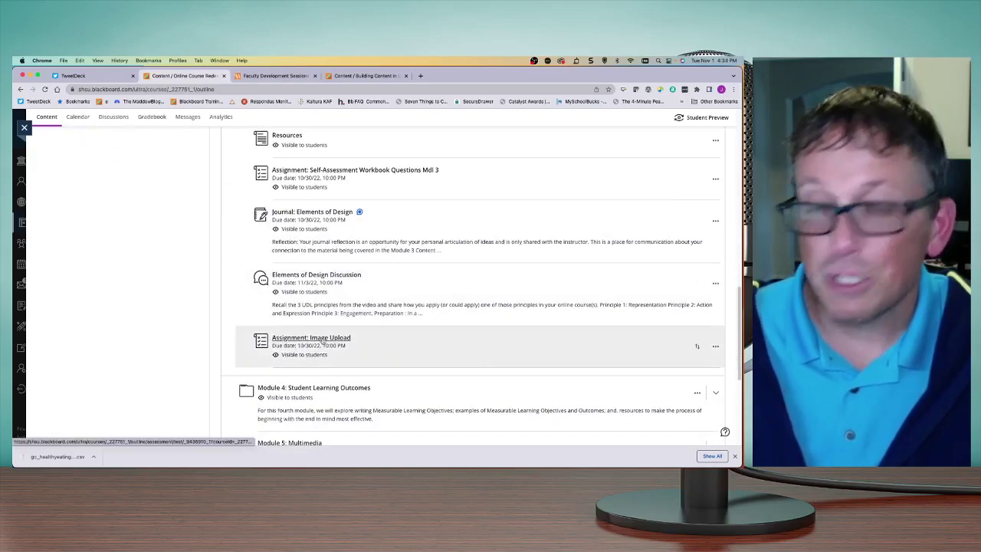
left_click(322, 342)
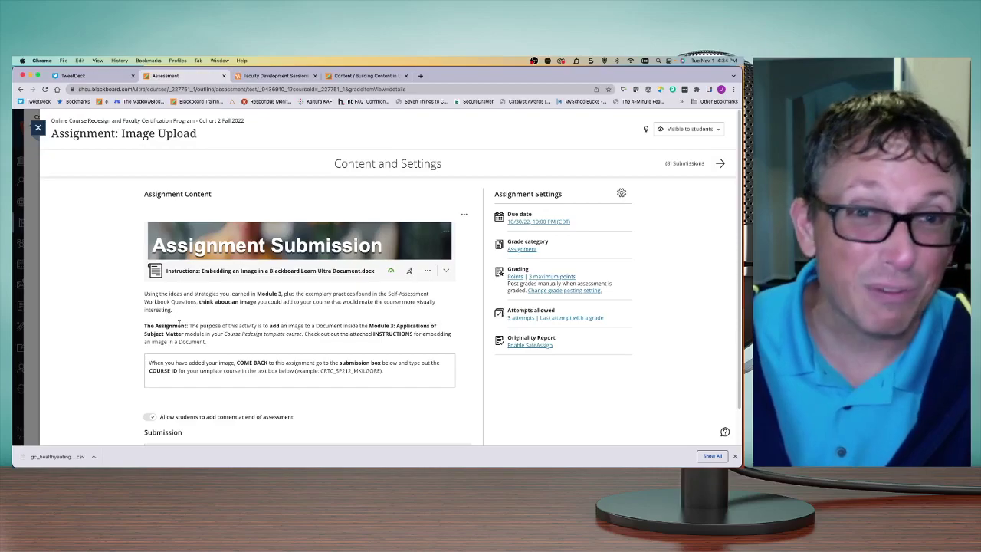
left_click(38, 127)
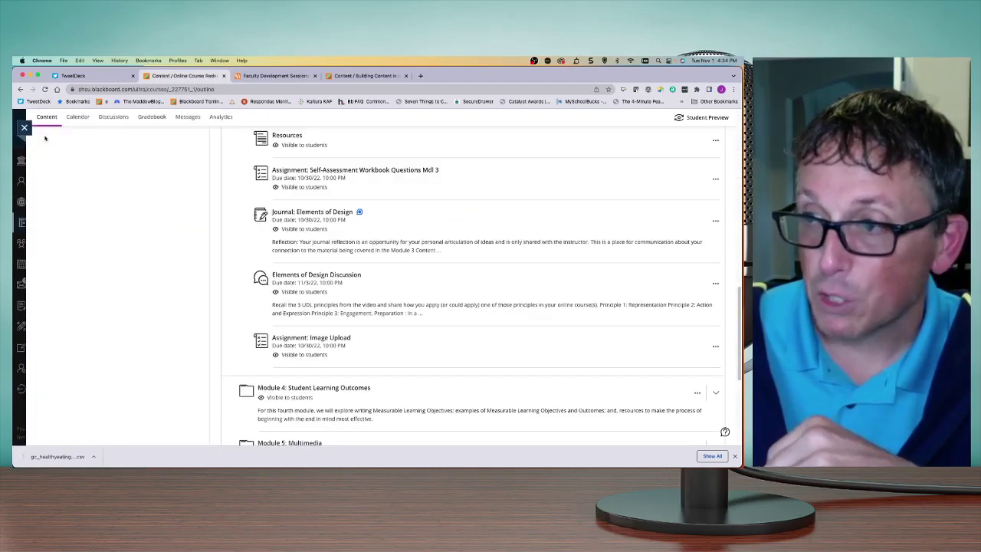
Step: Switch to the Ultra Course Design 1 - Template course and expand Modules down to Module 3
left_click(25, 128)
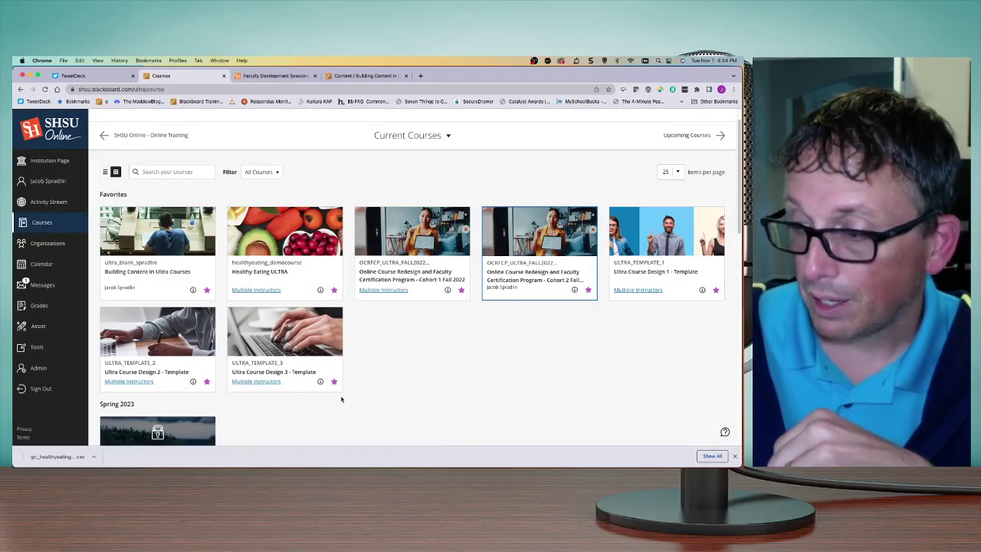
left_click(655, 273)
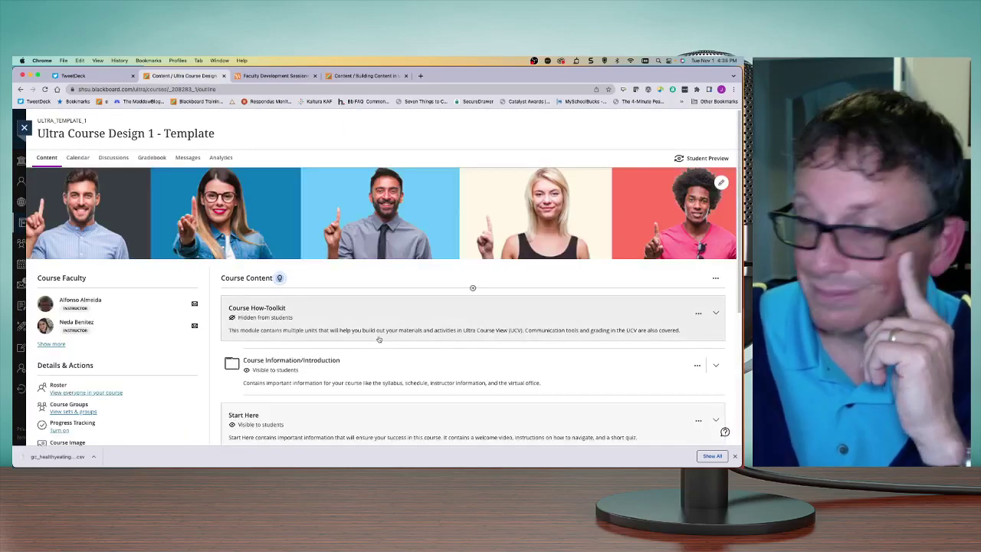
scroll(381, 340, "down", 3)
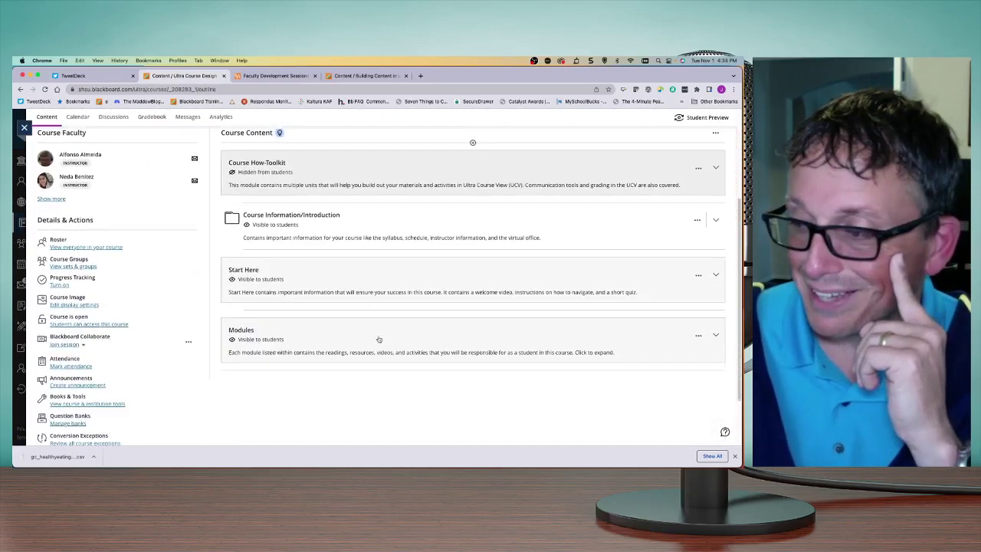
left_click(311, 338)
scroll(322, 352, "down", 2)
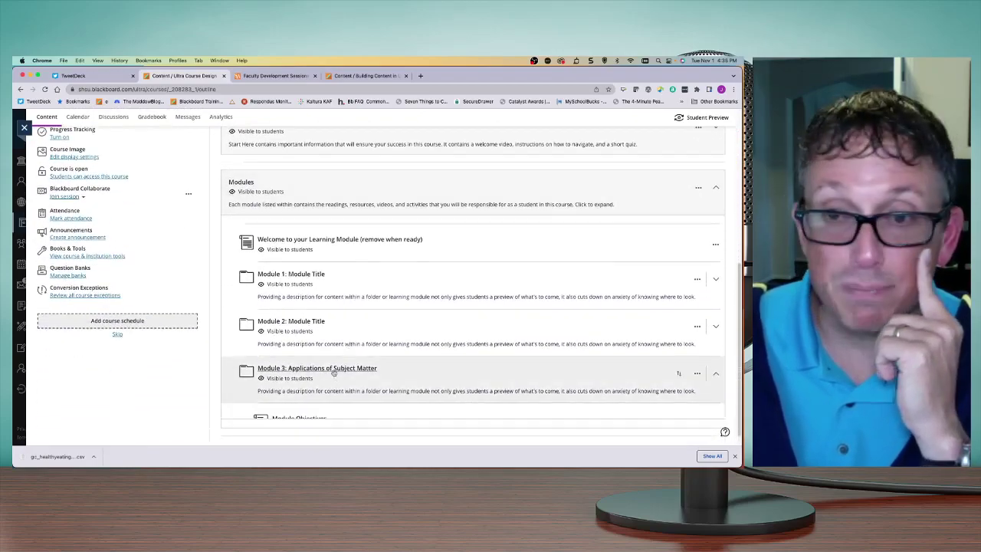
scroll(334, 372, "down", 2)
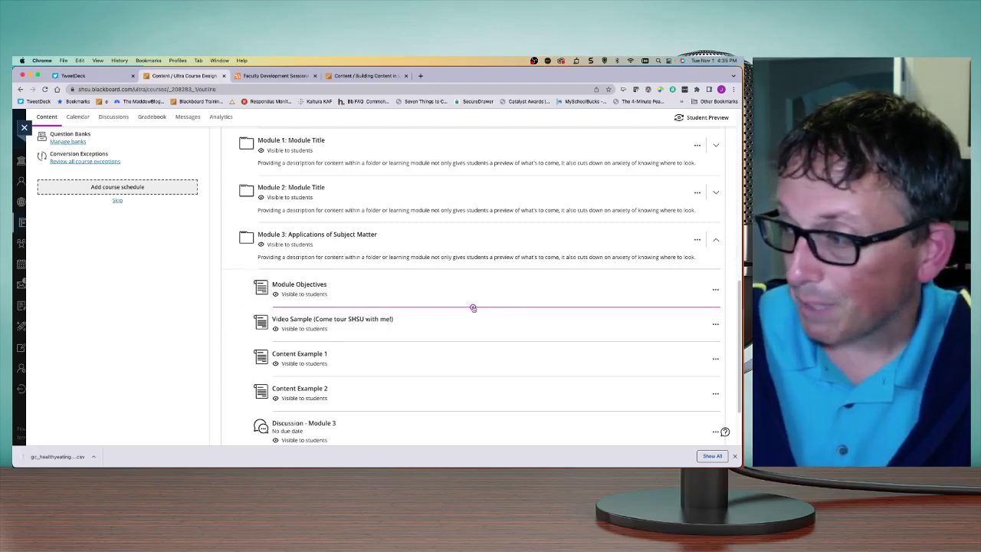
Step: Create a new document in Module 3 titled 'A Graphic Example'
left_click(472, 307)
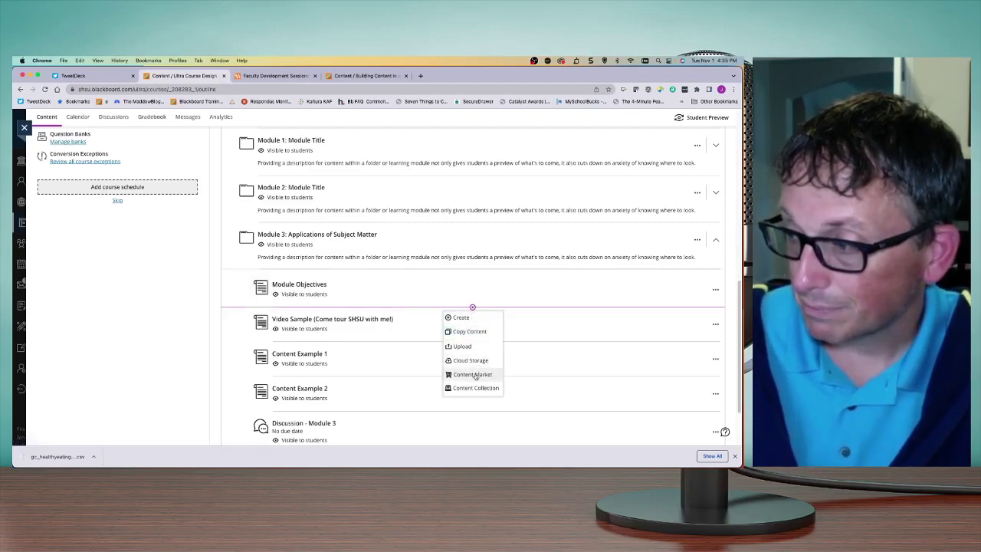
left_click(462, 317)
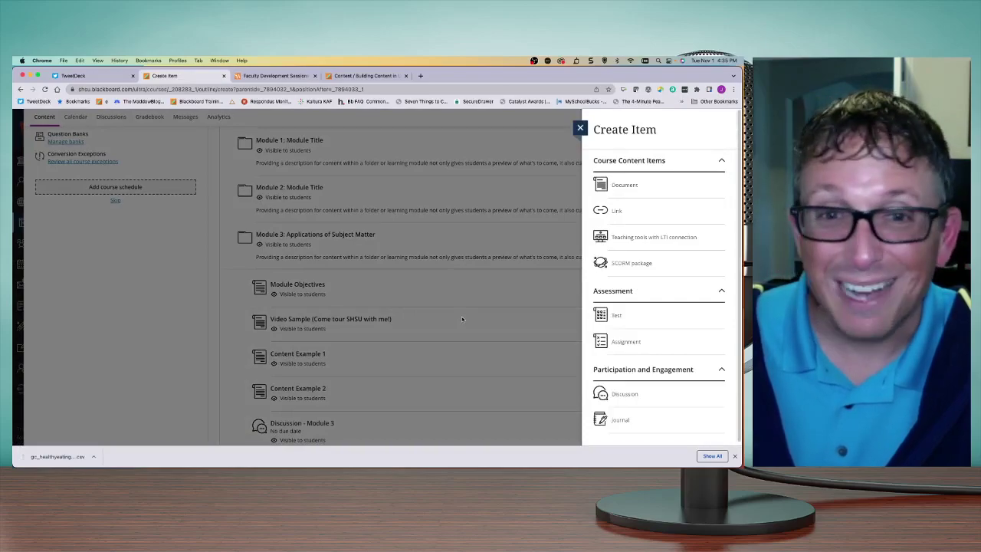
left_click(624, 185)
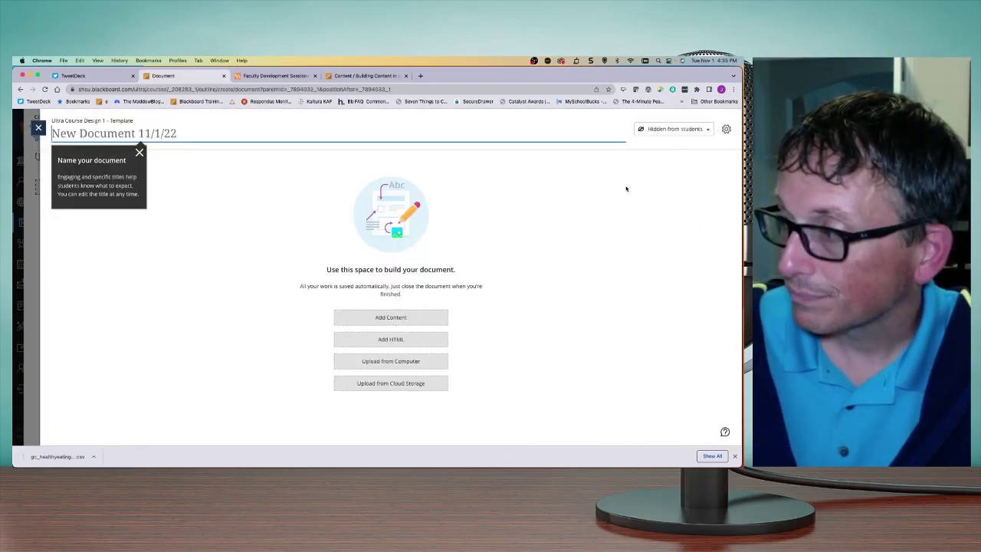
left_click(157, 134)
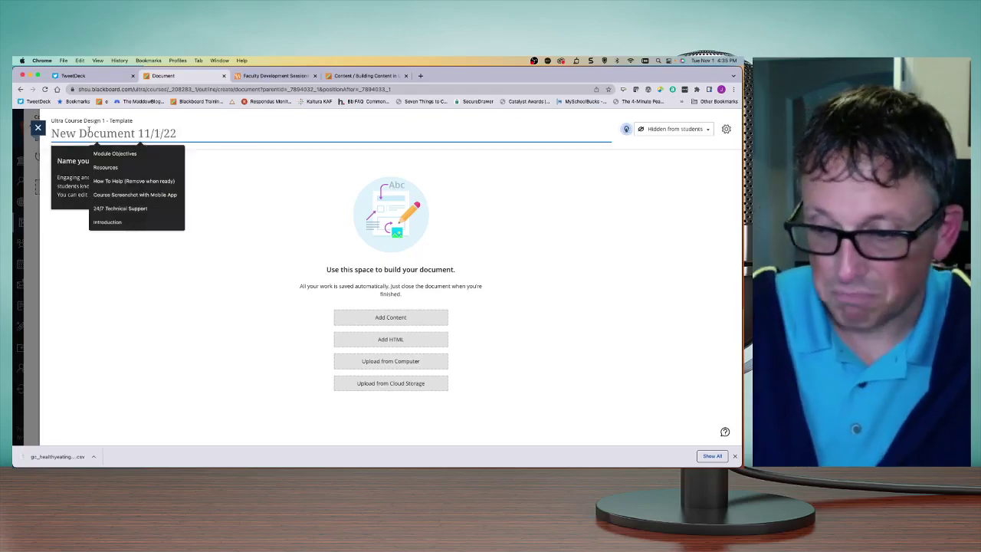
type("A G")
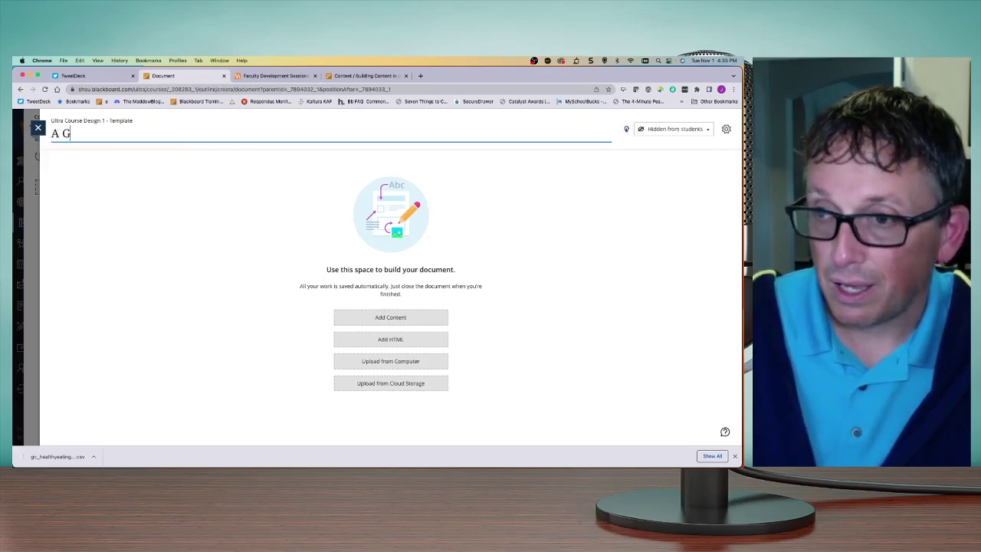
type("raphic Example")
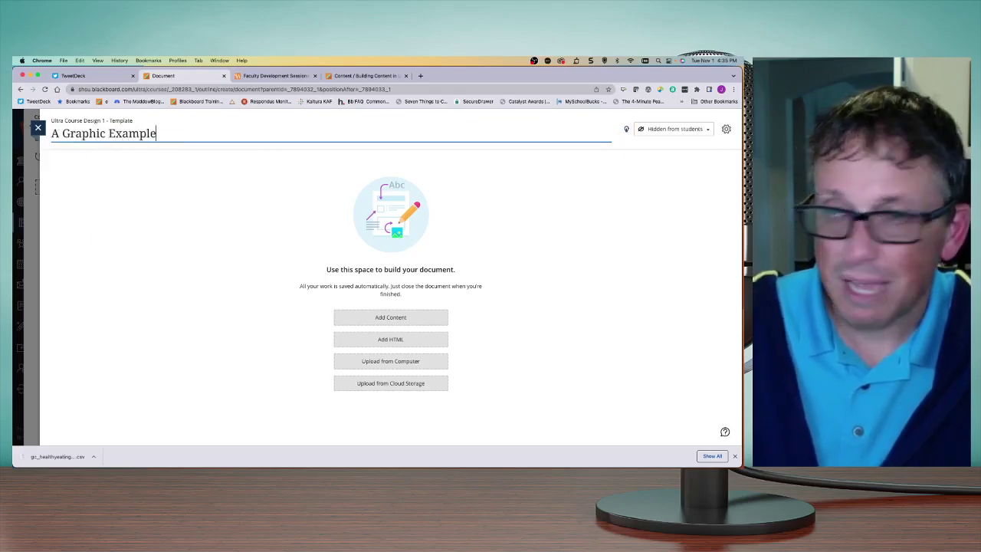
Step: Add an intro paragraph preparing students for the graphic they are about to see
left_click(389, 319)
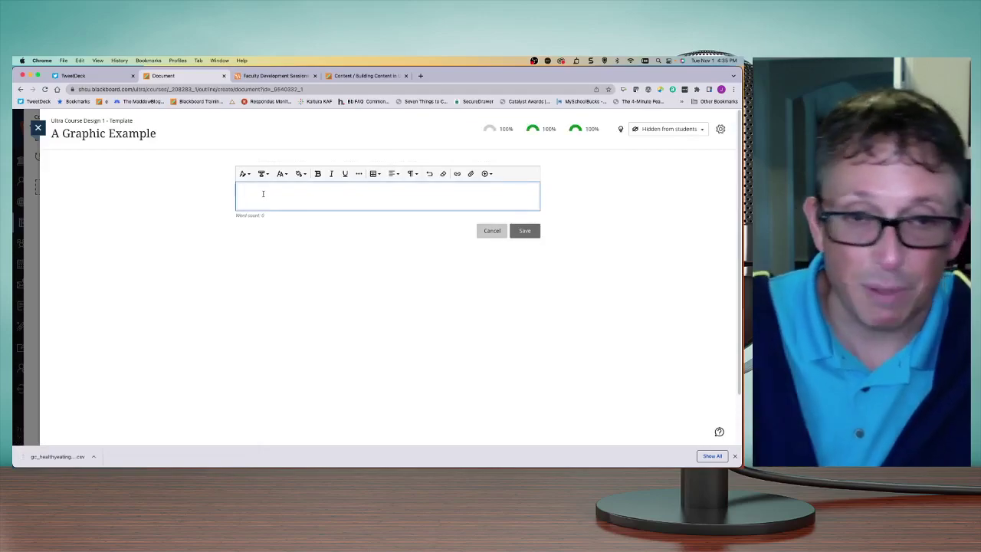
type("eparing s")
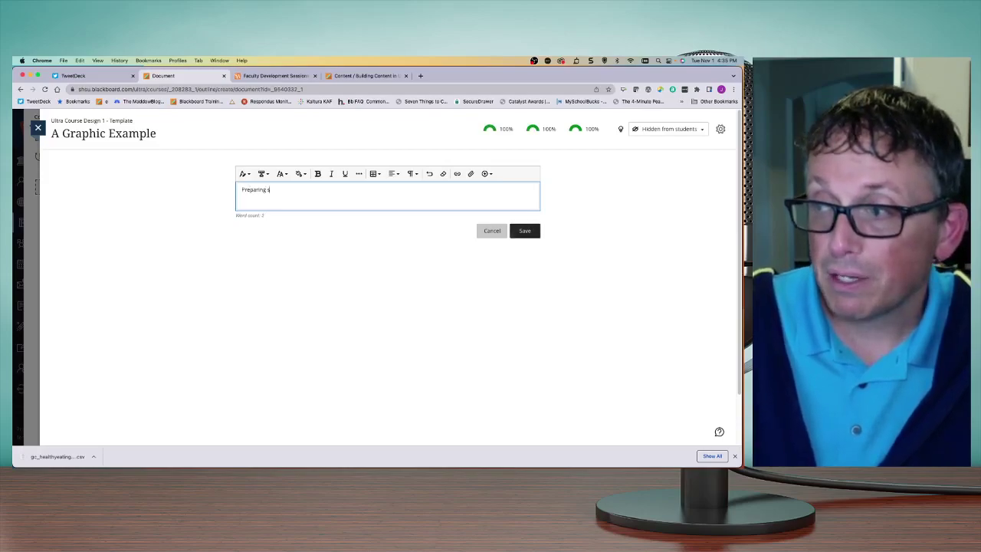
type("tudents for ")
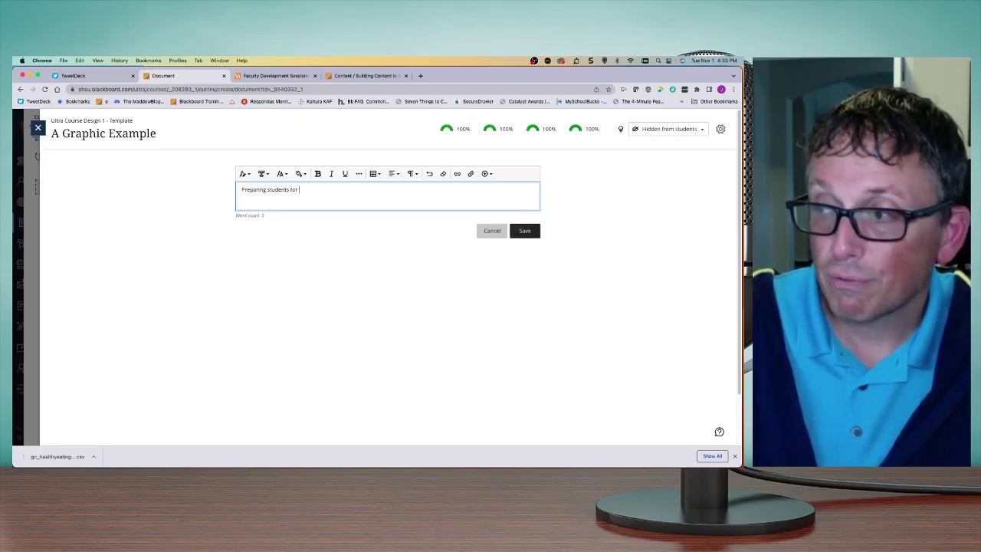
type("graphic they are a")
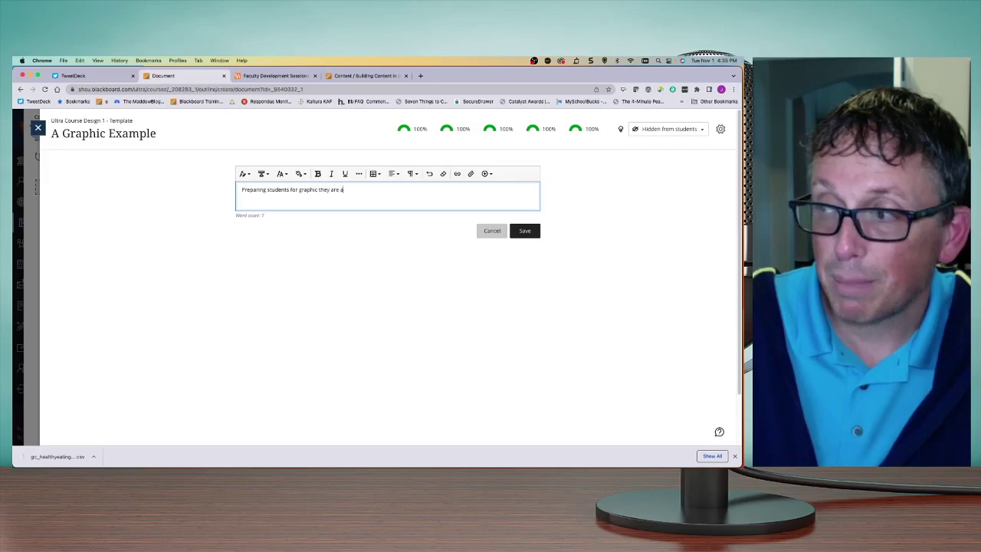
type("bout to see.")
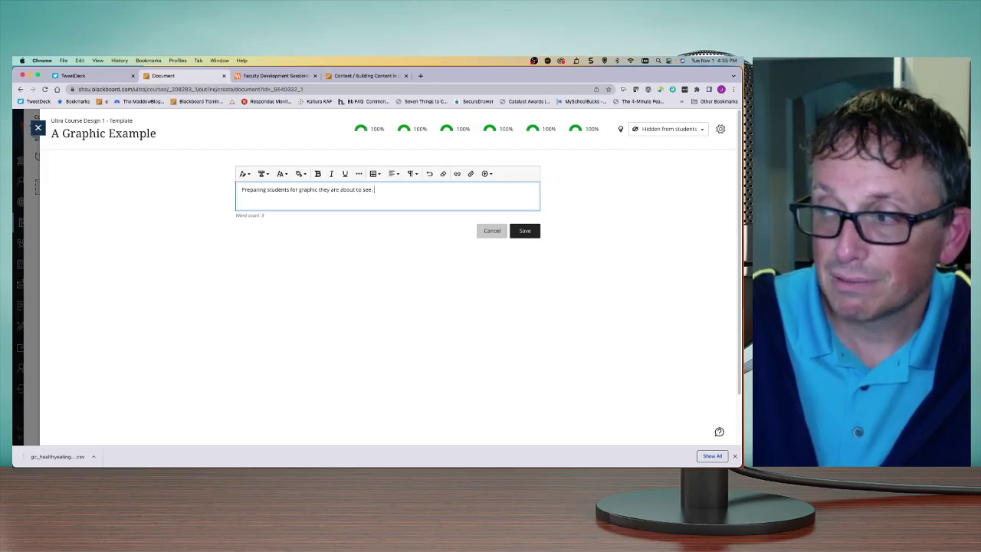
type(" Letting them hav")
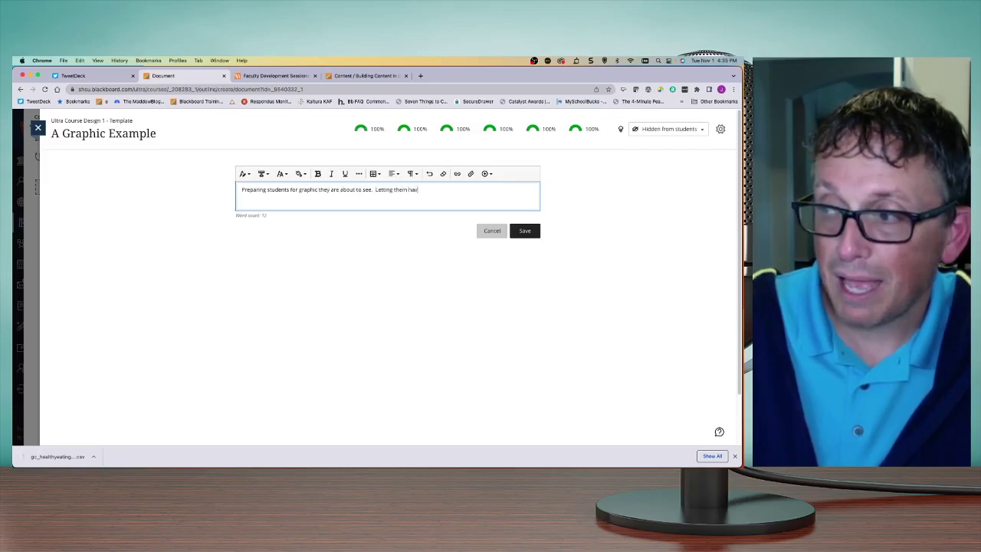
type("e some context,")
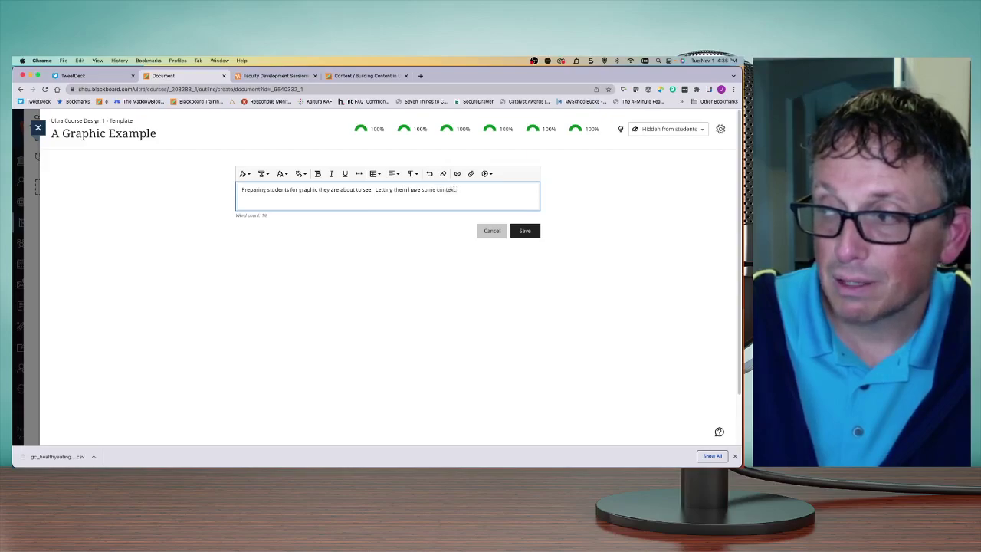
type(" maybe some")
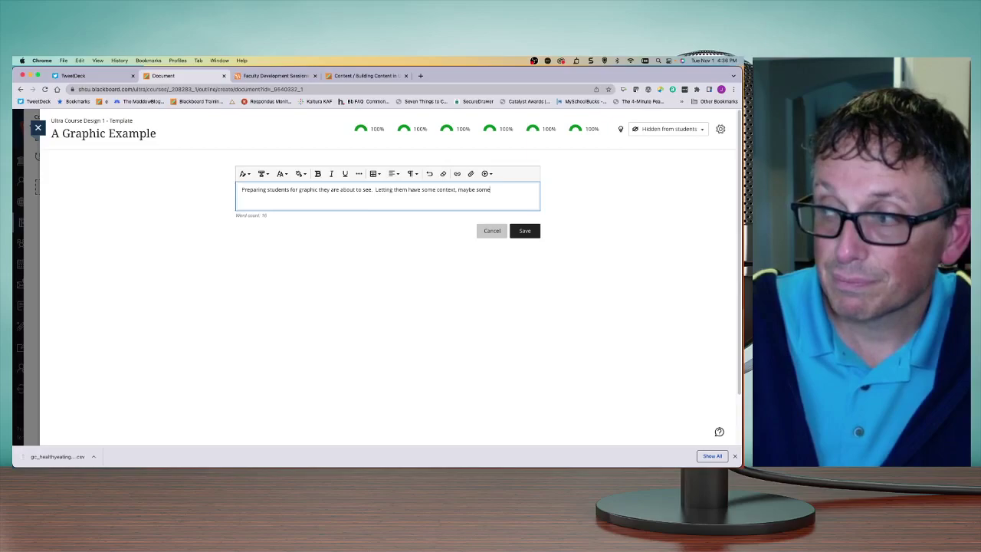
type("highlighlights on wa")
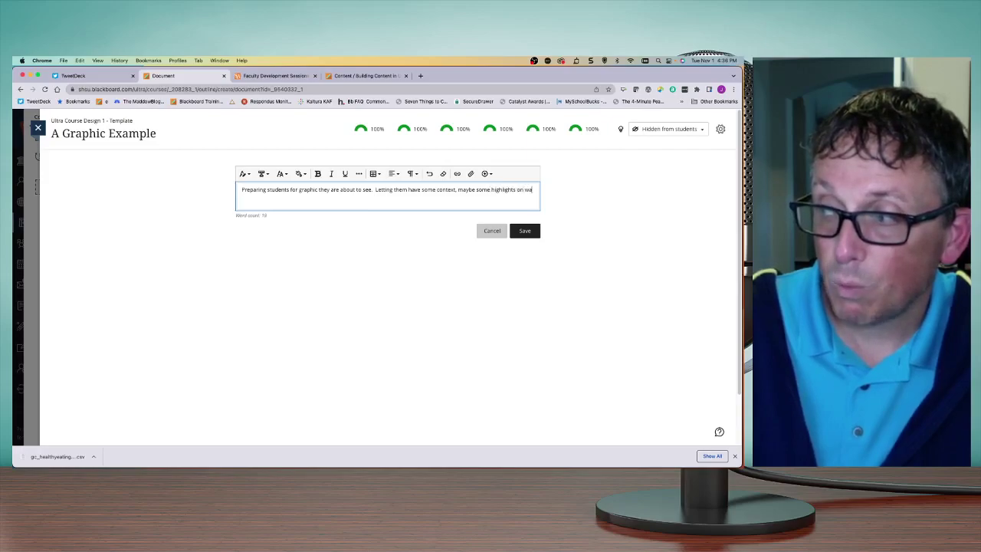
type("nt to focus")
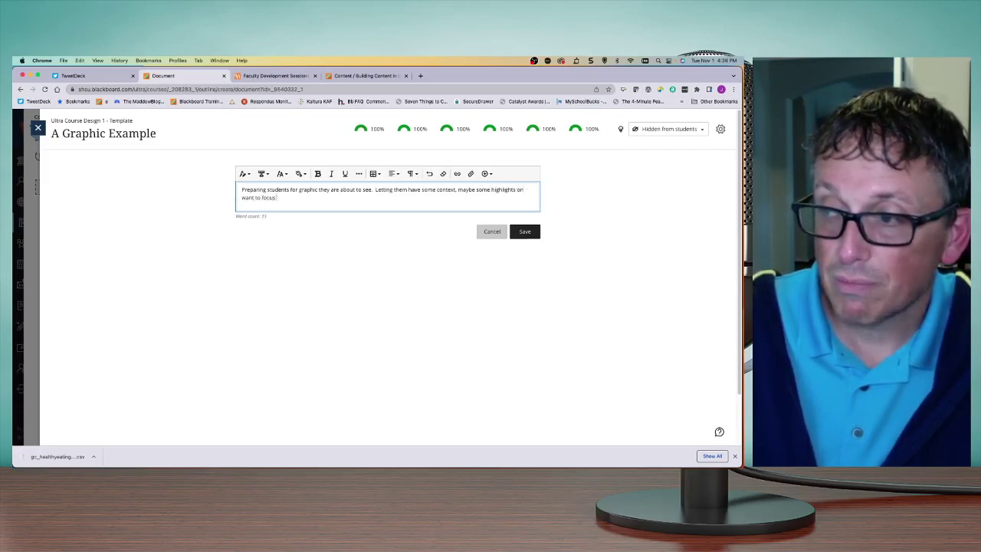
type(" th")
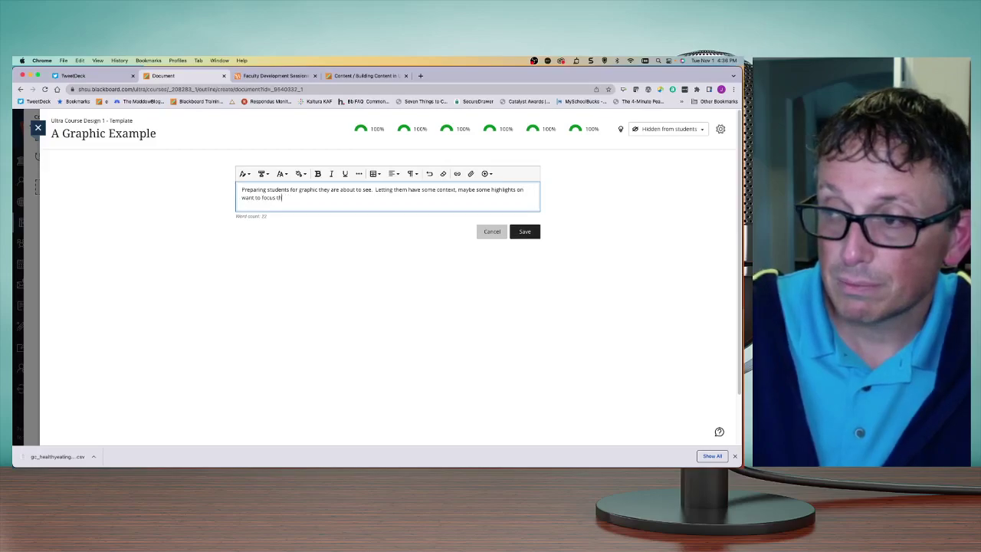
type("ir")
type("eir attention.")
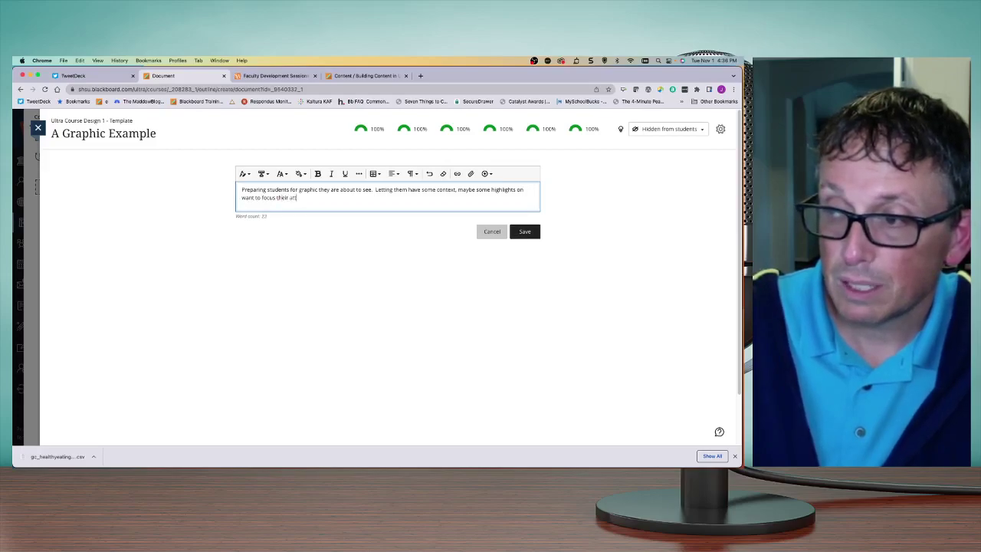
key("Return")
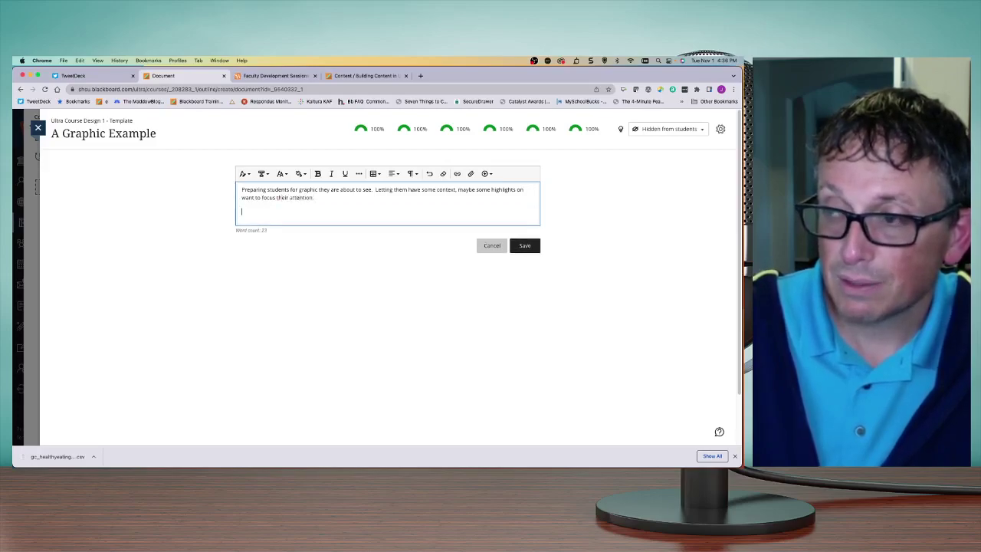
Step: Attach Magnifying-Glass-Transparent.png from the computer into the document
left_click(473, 176)
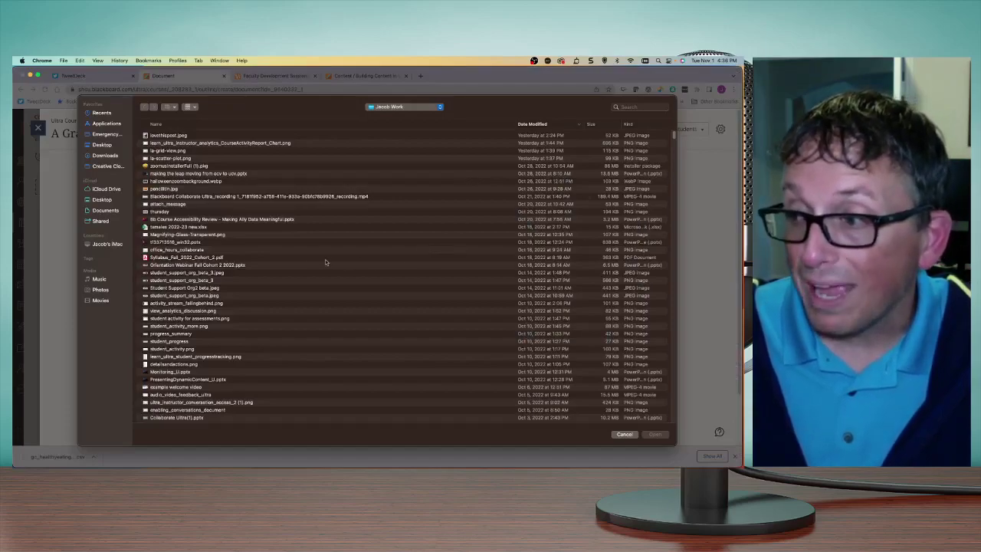
left_click(201, 234)
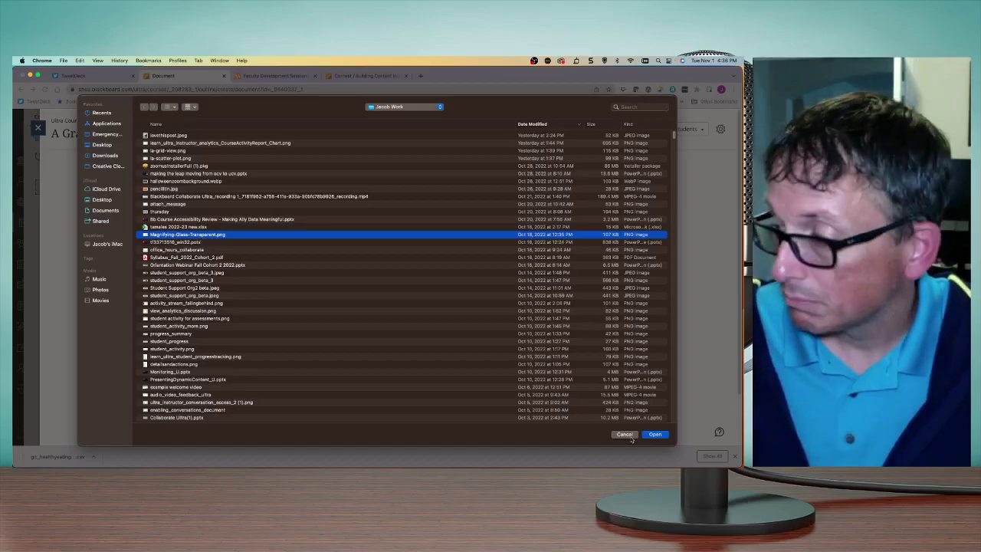
left_click(664, 436)
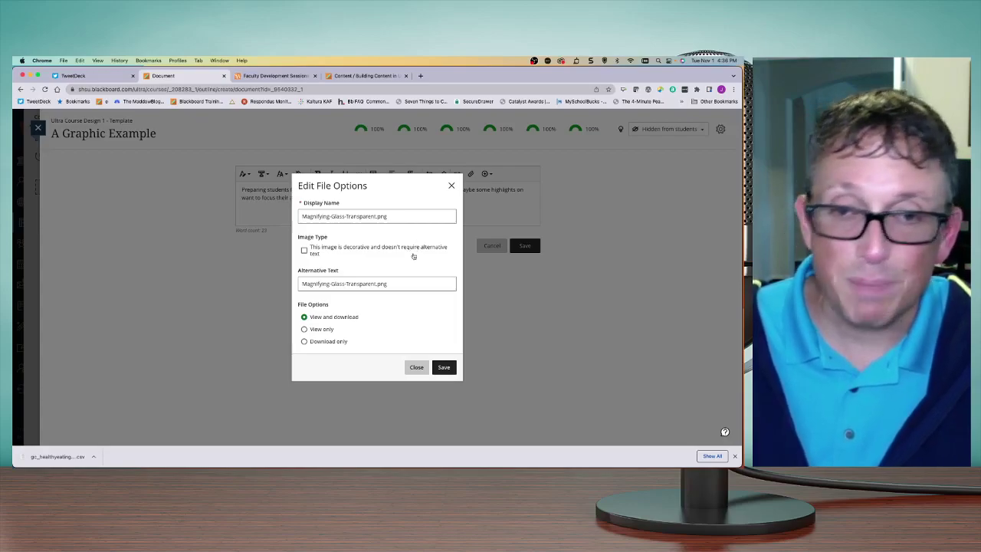
Step: Set the image's alt text to 'Photo of a Magnifying glass', make it view-only, and save
left_click_drag(411, 283, 294, 281)
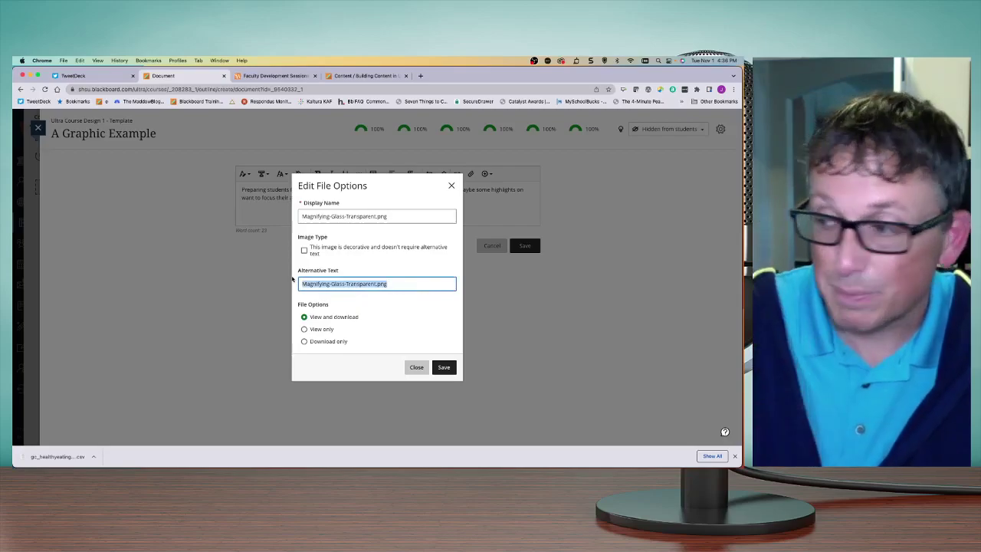
type("Photo of a Magnifying glass")
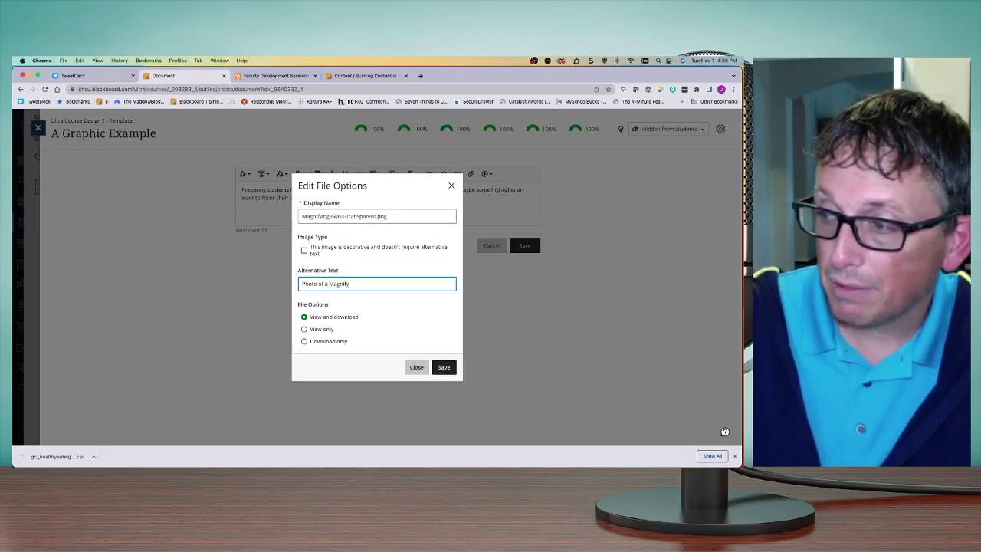
left_click(303, 328)
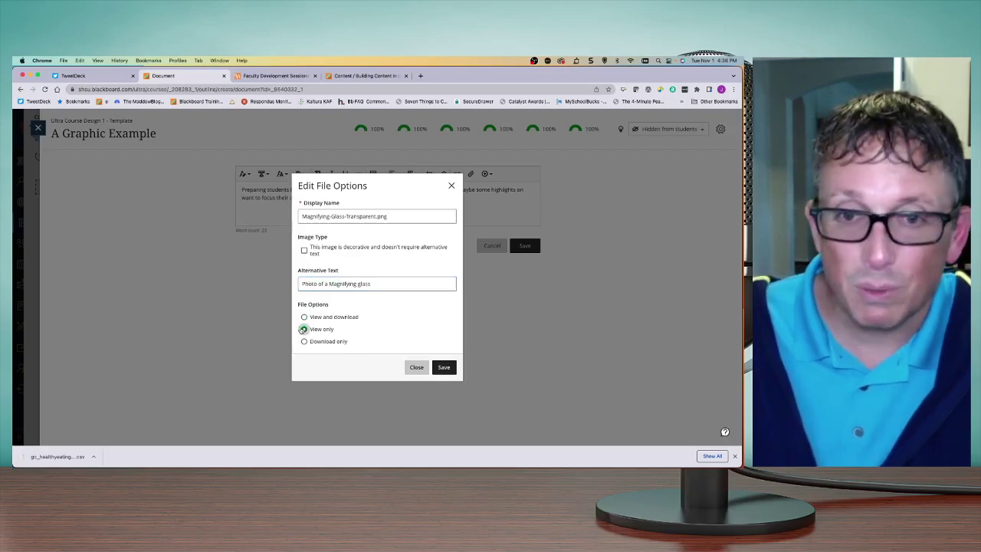
left_click(444, 369)
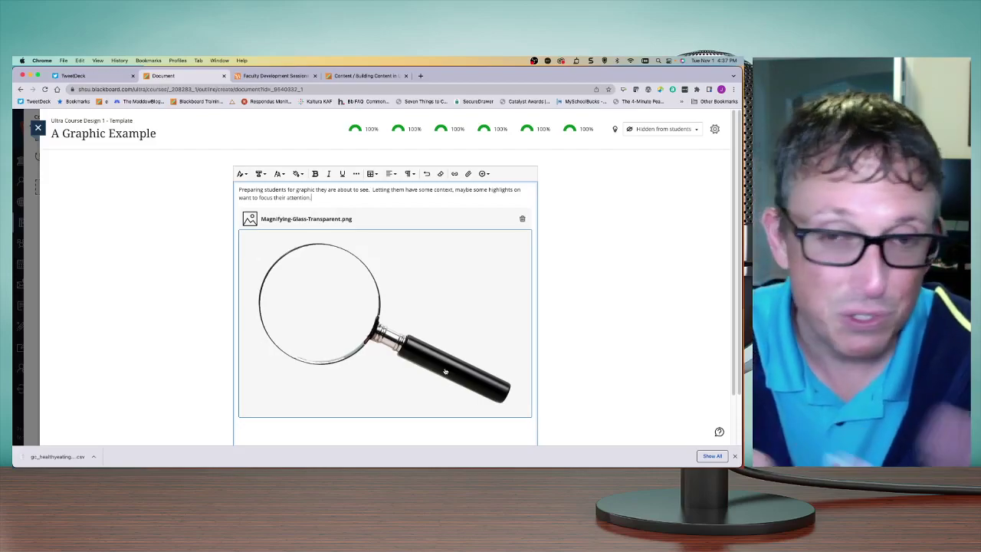
Step: Save the 'A Graphic Example' document with its intro text and magnifying-glass image
scroll(481, 292, "down", 3)
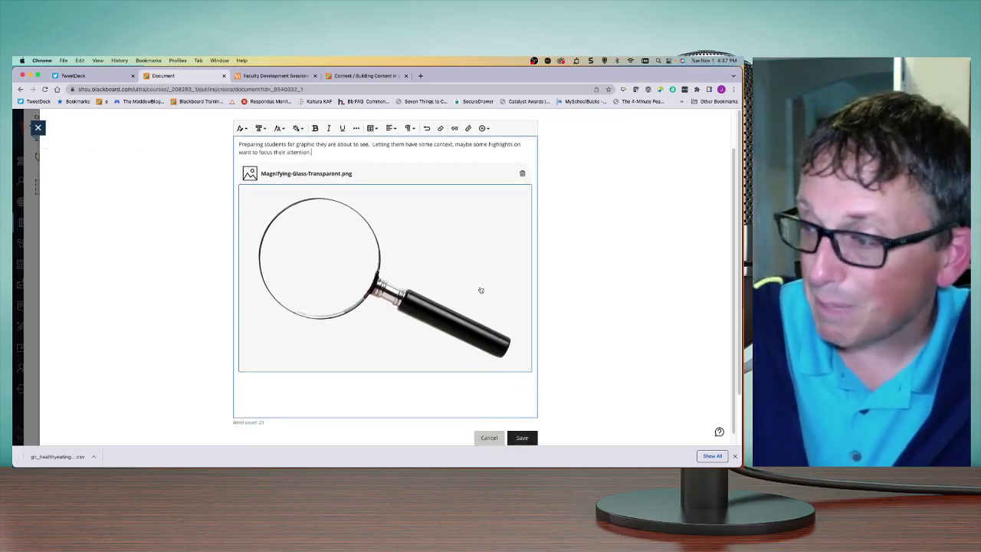
left_click(523, 427)
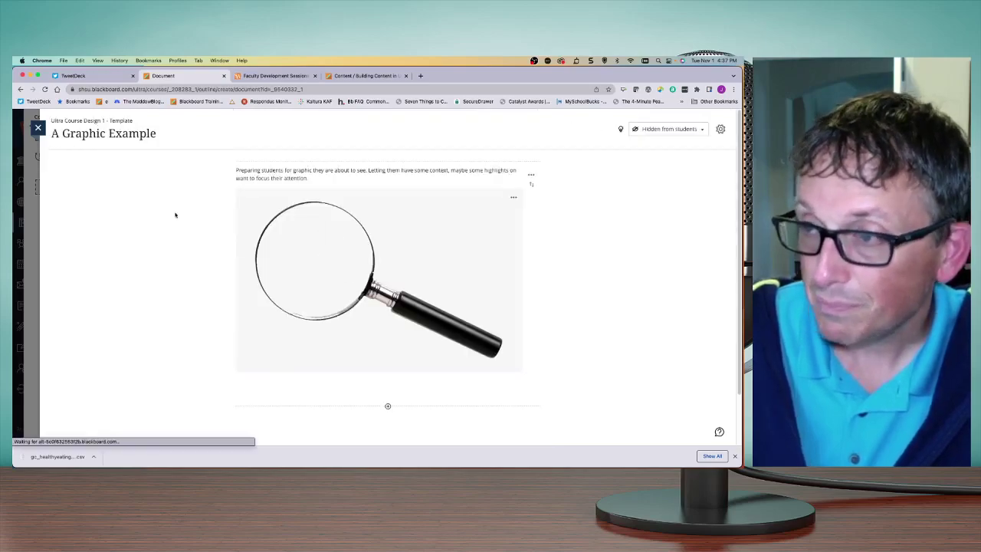
Step: Close the document, run Student Preview, then exit it deleting the preview user's data
left_click(37, 128)
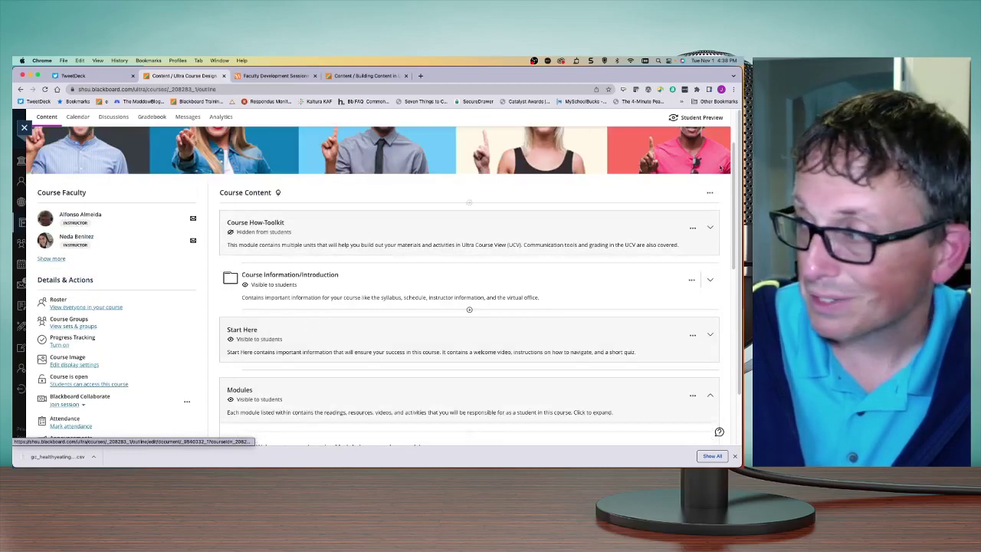
scroll(696, 153, "up", 2)
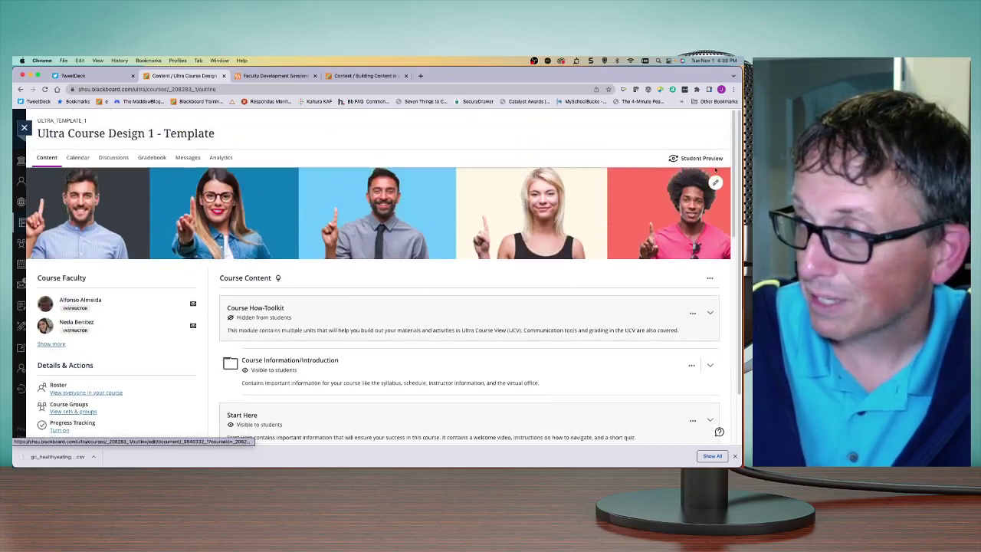
left_click(697, 157)
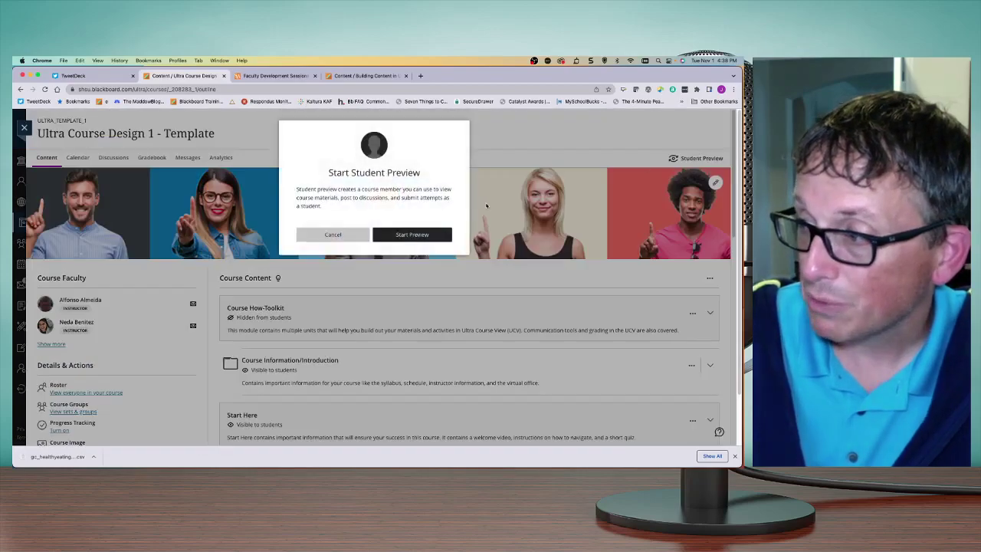
left_click(430, 234)
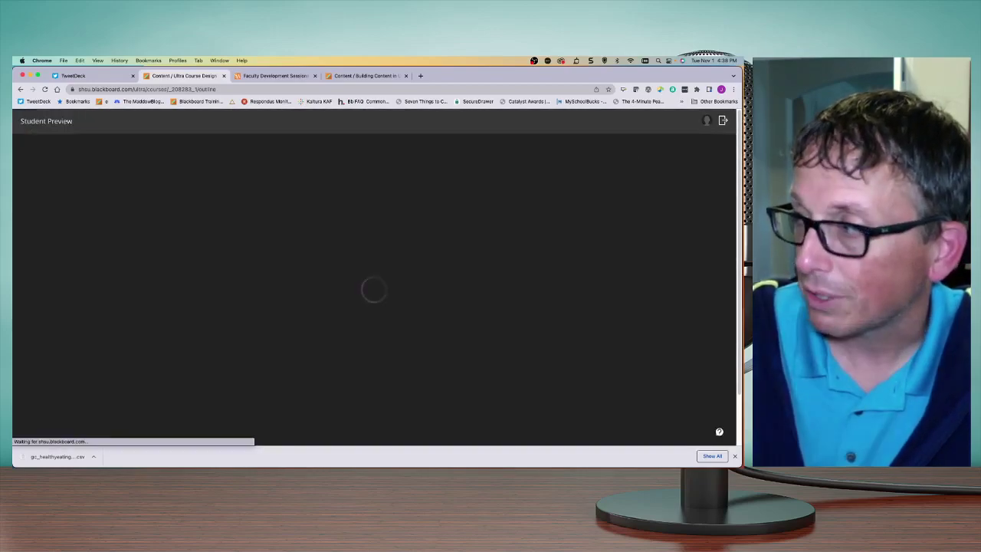
left_click(723, 120)
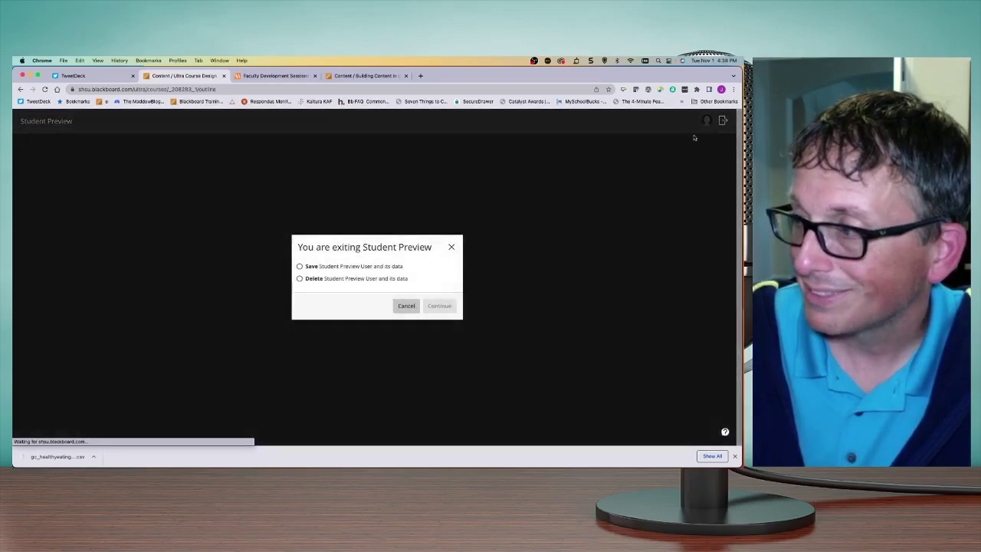
left_click(300, 278)
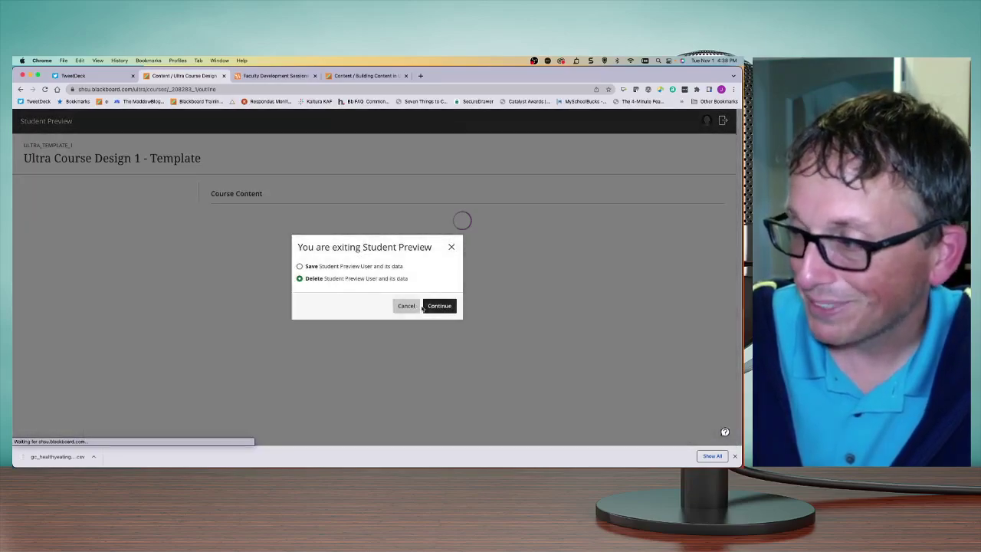
left_click(436, 307)
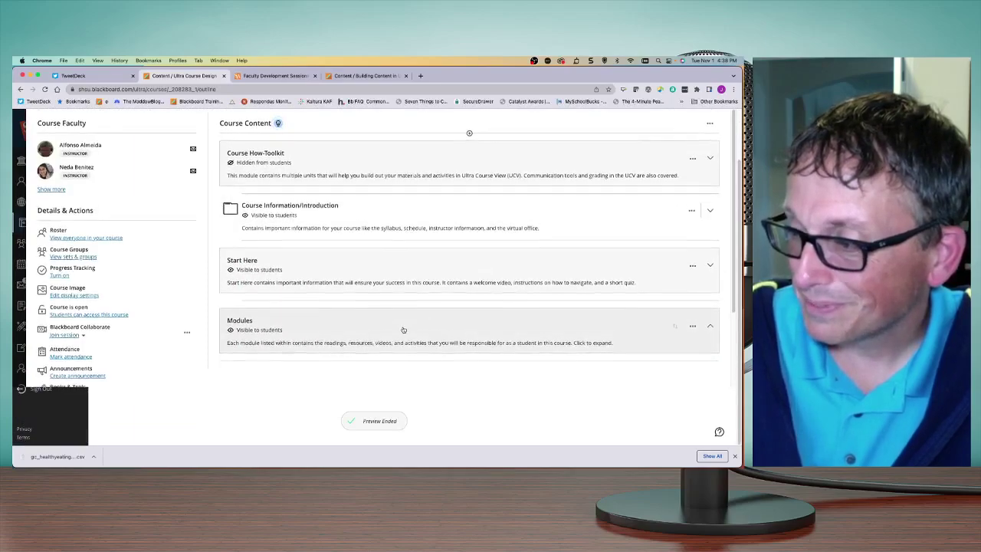
Step: Bring up the visibility choices for 'A Graphic Example' in Module 3
scroll(383, 315, "down", 2)
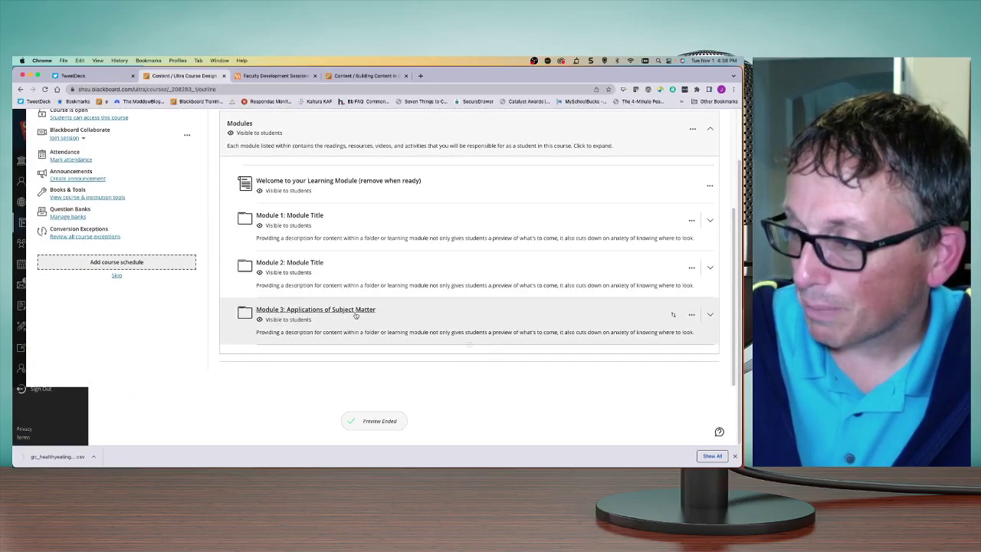
scroll(338, 306, "down", 3)
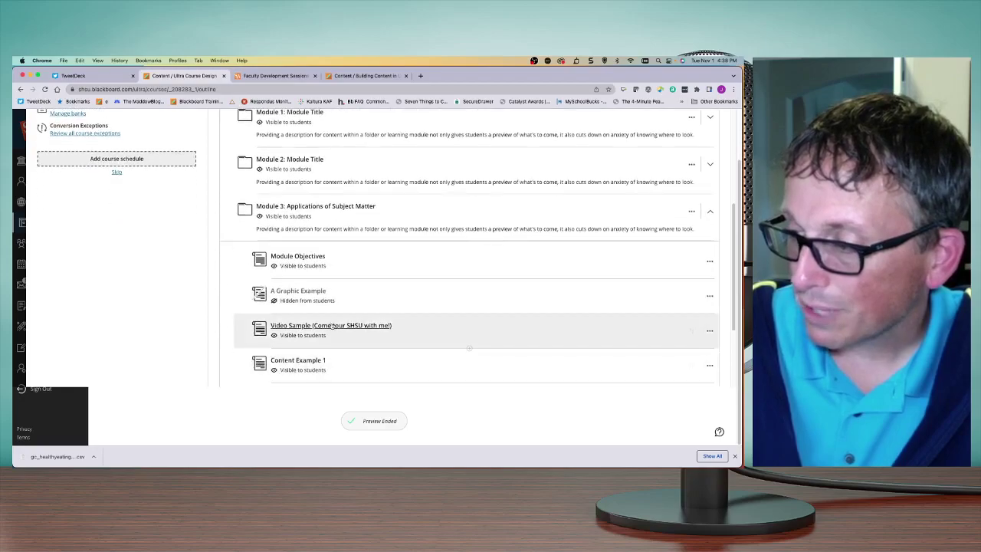
left_click(340, 301)
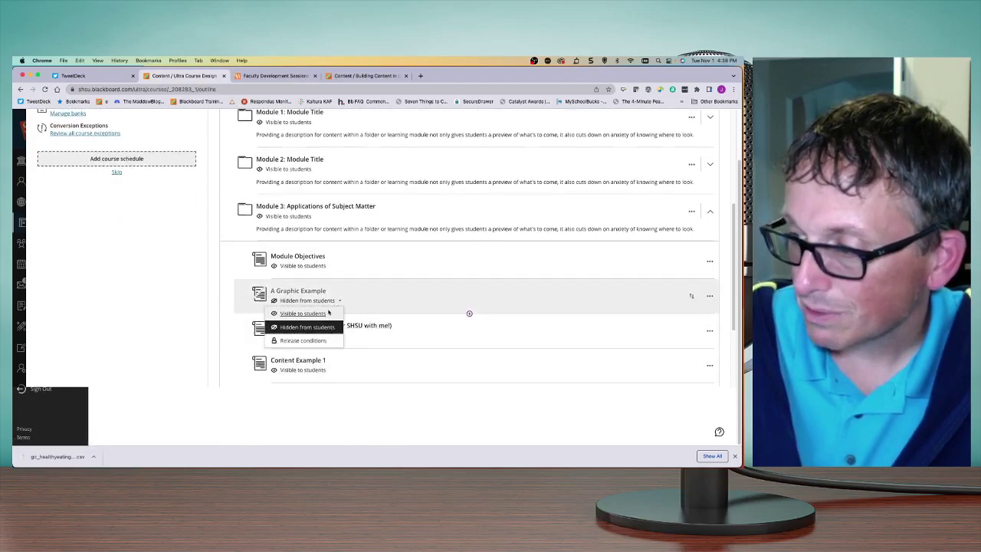
Step: Make the 'A Graphic Example' document visible to students
left_click(328, 313)
scroll(716, 182, "up", 10)
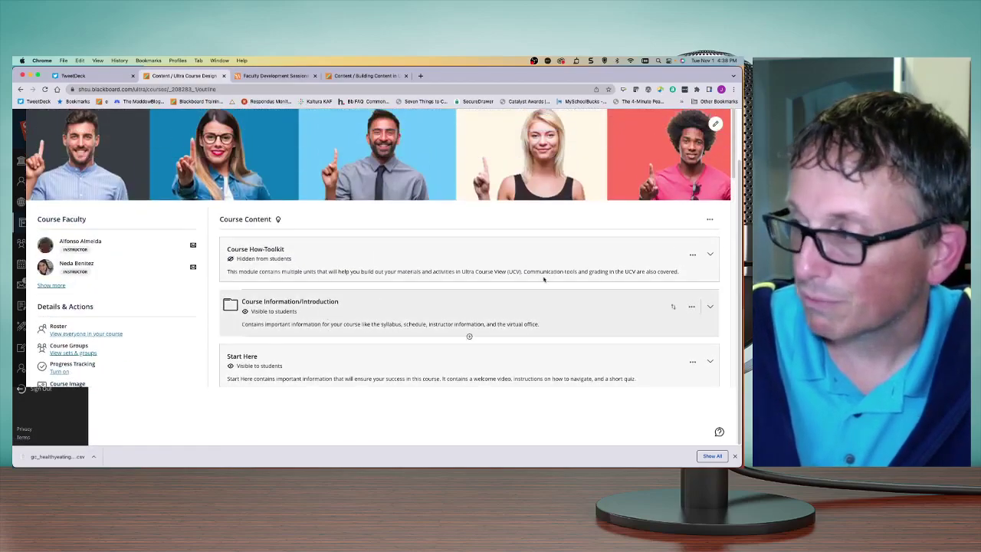
scroll(717, 182, "up", 2)
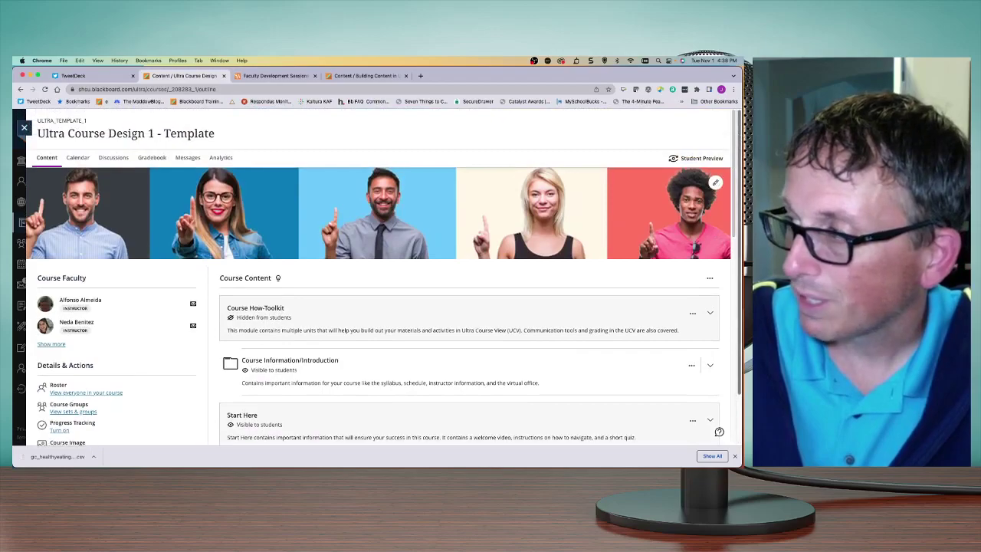
Step: Start Student Preview again and expand Module 3 in the course outline
left_click(698, 159)
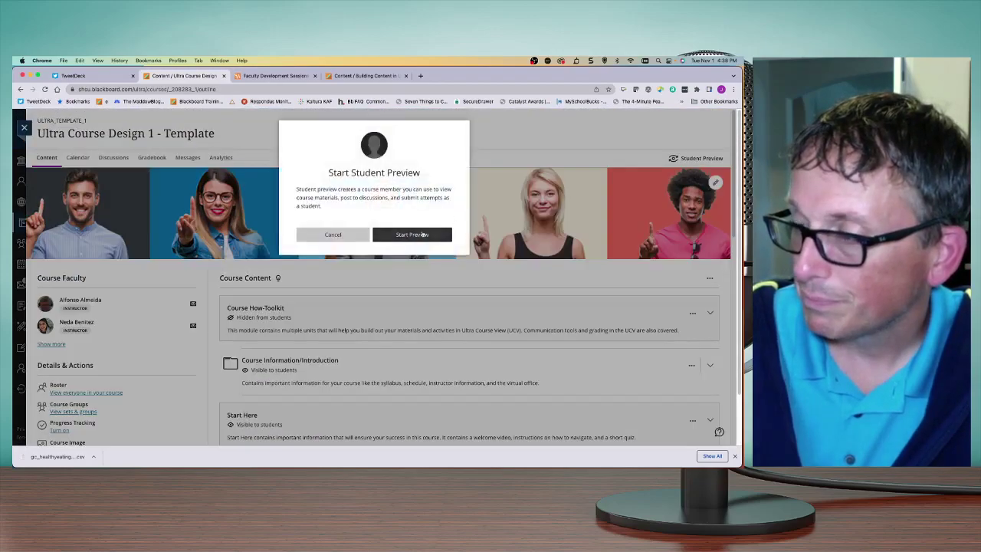
left_click(422, 234)
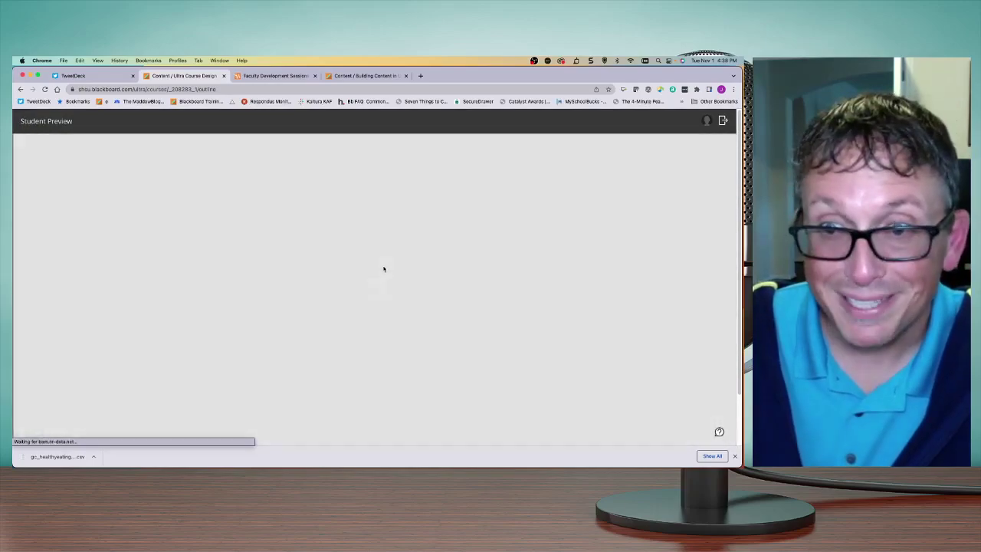
scroll(376, 272, "down", 3)
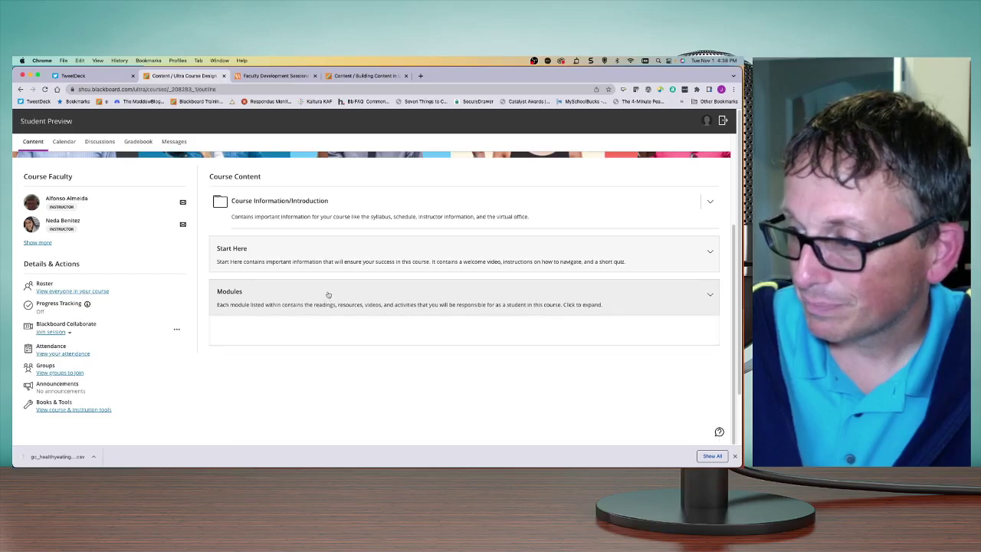
scroll(328, 307, "down", 2)
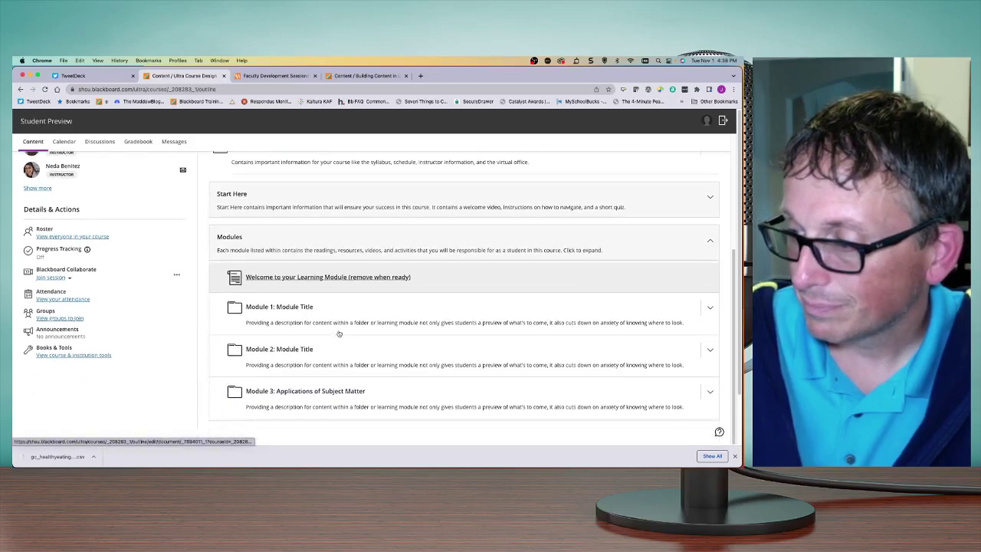
left_click(342, 392)
left_click(343, 391)
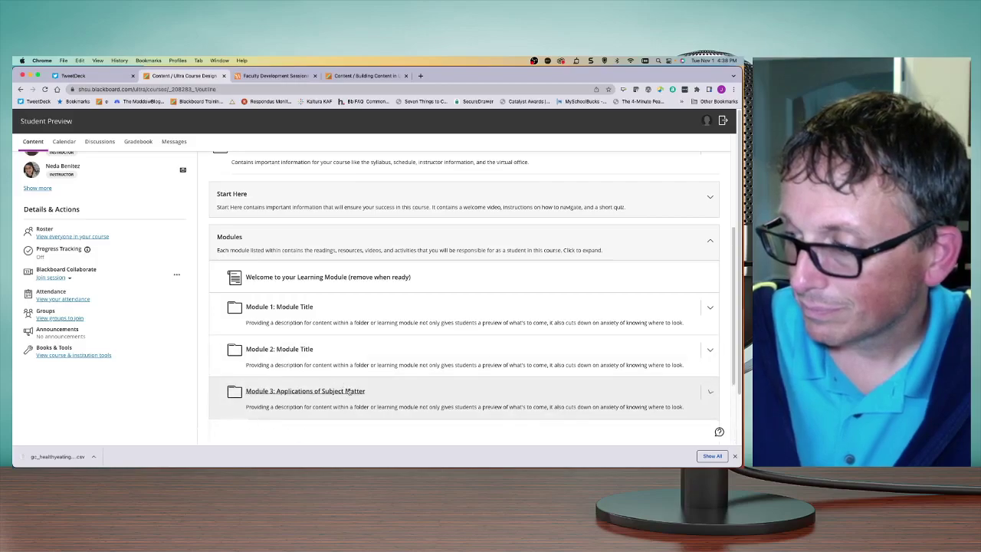
left_click(349, 391)
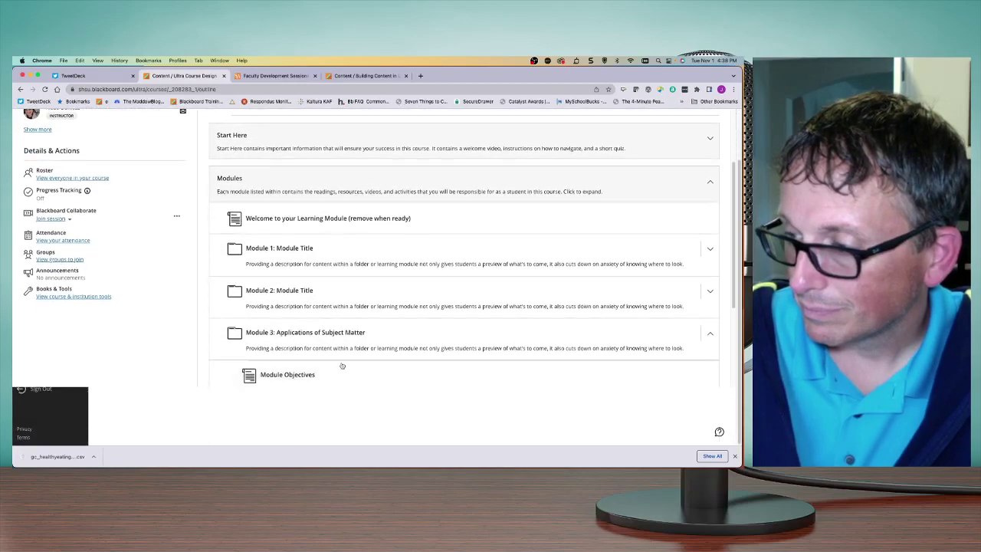
Step: As a student, open Module Objectives, go on to 'A Graphic Example', then return to the outline
left_click(303, 374)
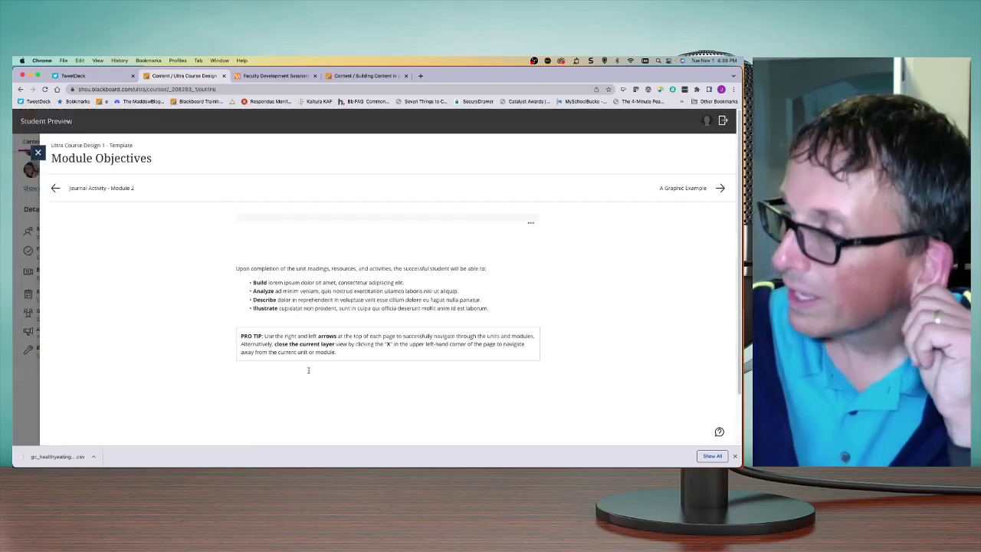
left_click(721, 189)
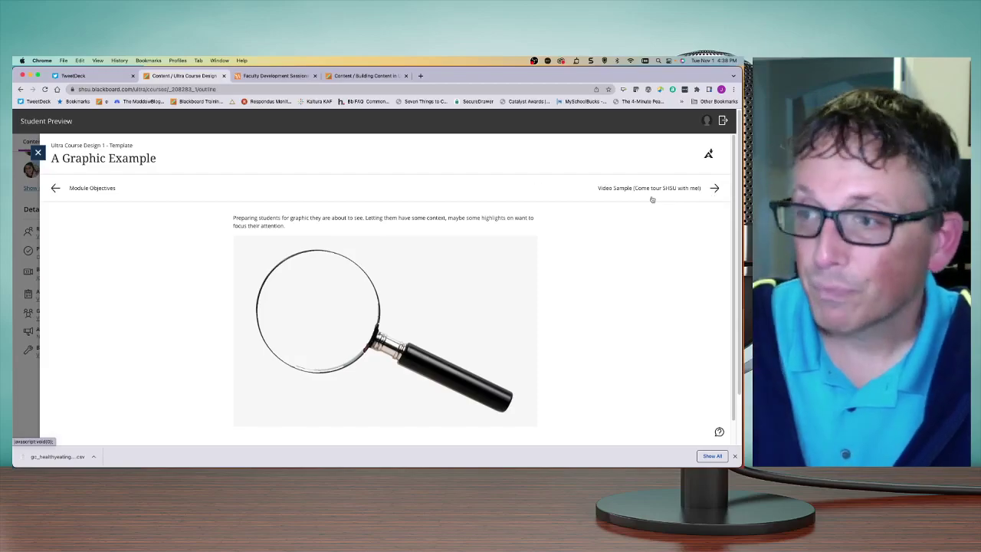
left_click(38, 153)
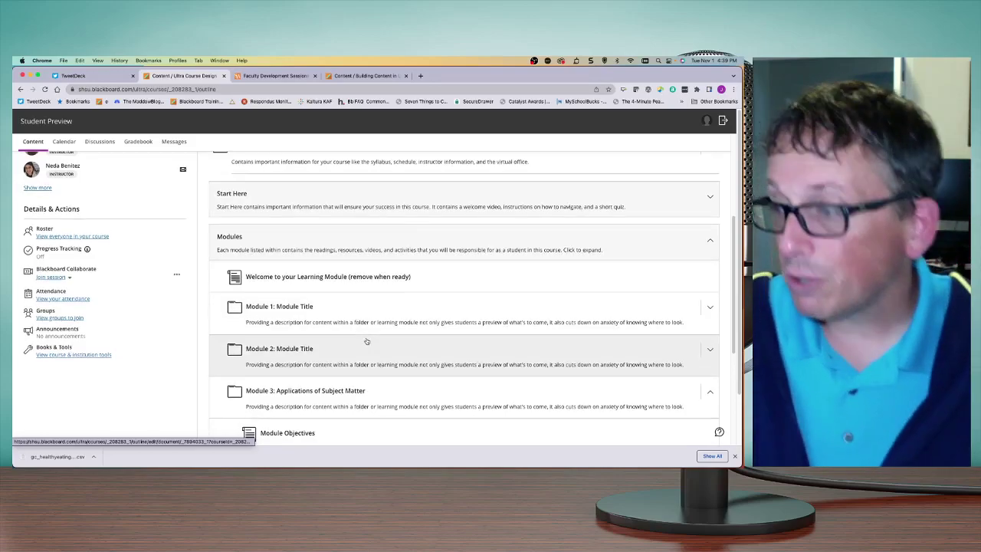
scroll(366, 341, "down", 5)
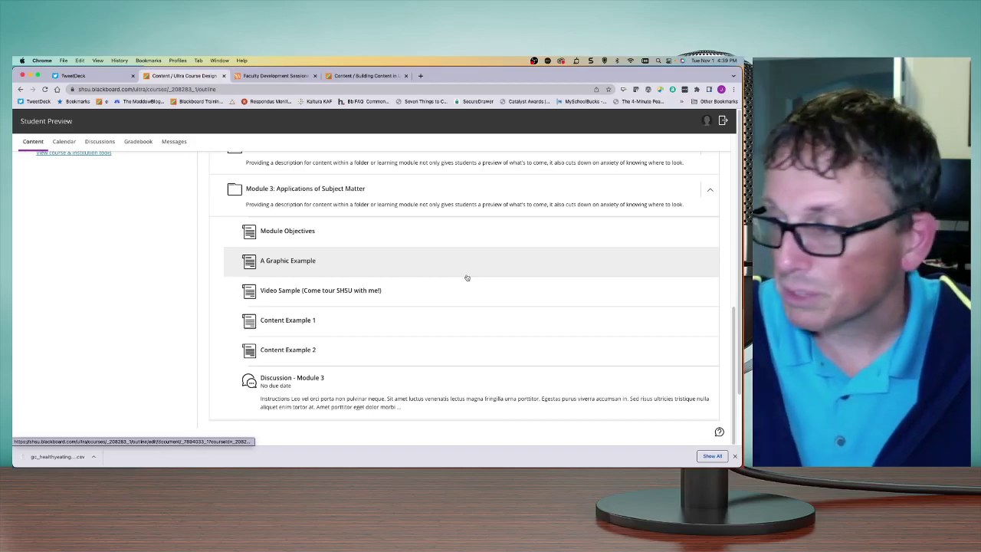
Step: Exit Student Preview, deleting the preview user, then expand Modules and Module 3
left_click(723, 121)
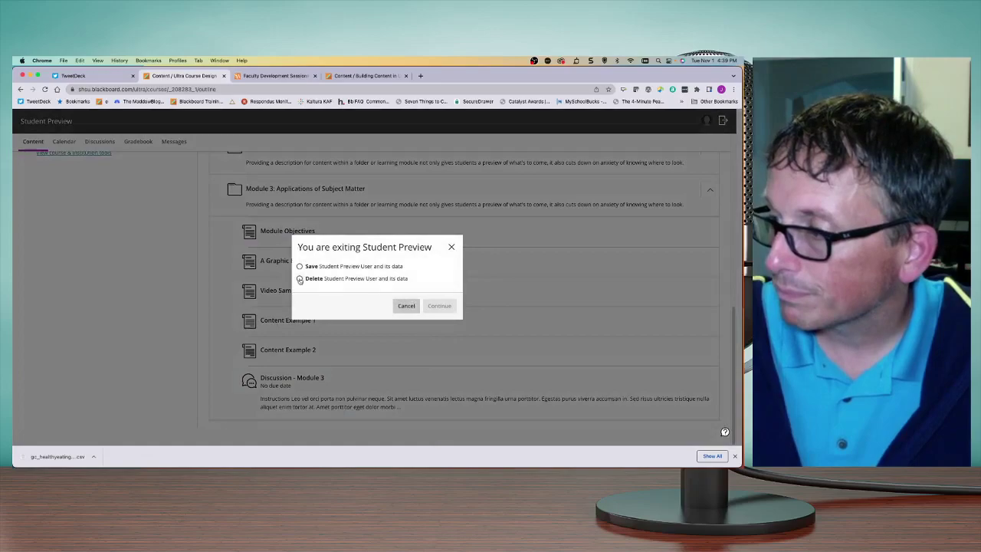
left_click(300, 278)
left_click(439, 306)
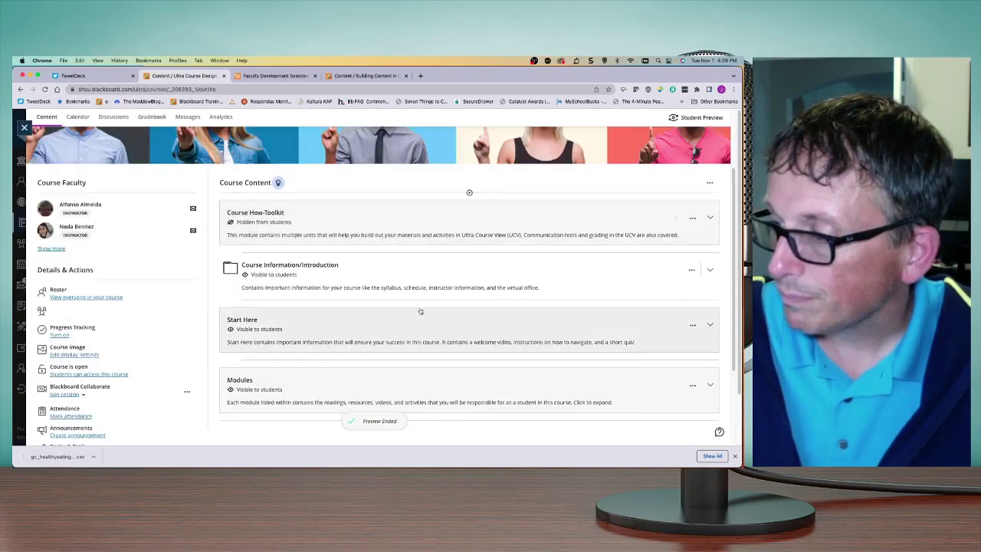
left_click(368, 382)
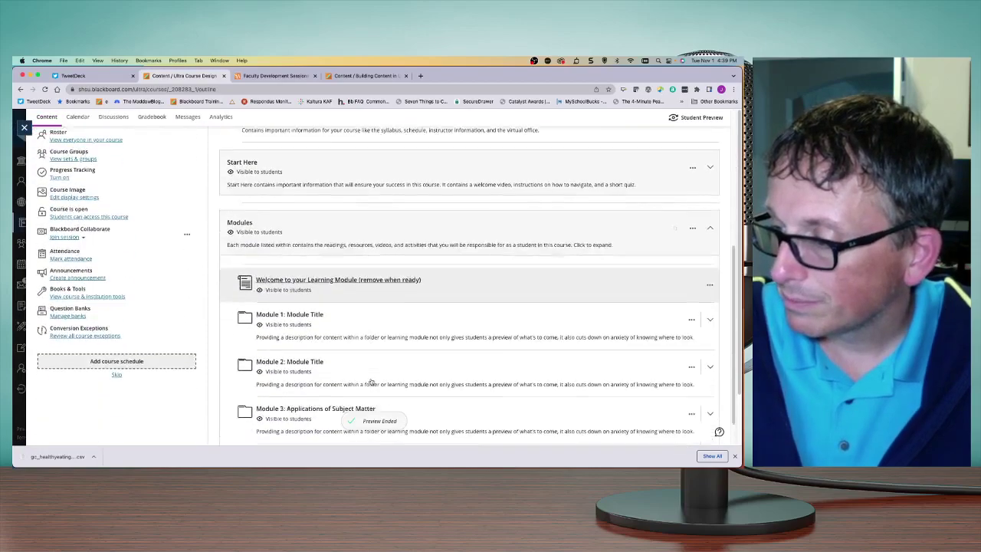
left_click(357, 376)
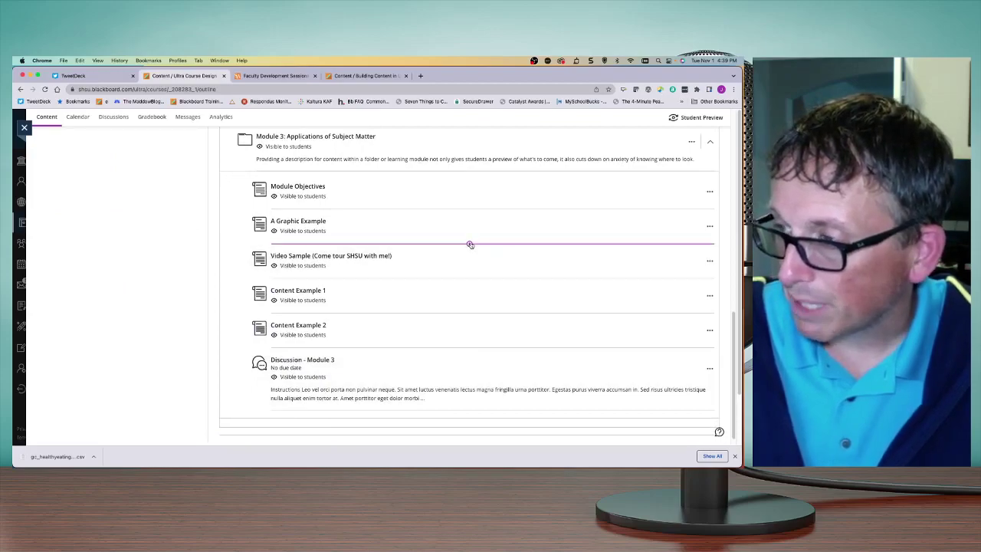
Step: Upload attach_message.png from the computer into Module 3, just below 'A Graphic Example'
left_click(470, 245)
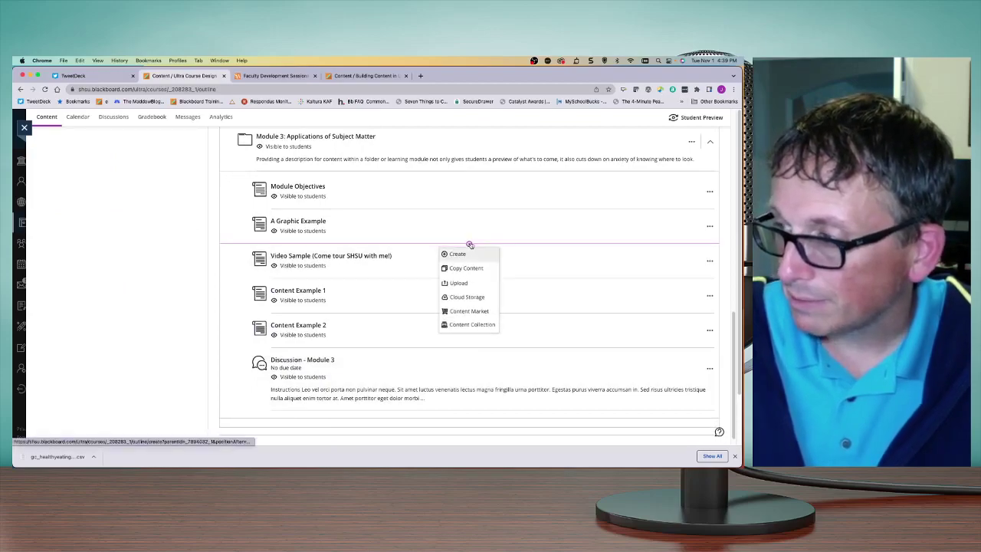
left_click(465, 284)
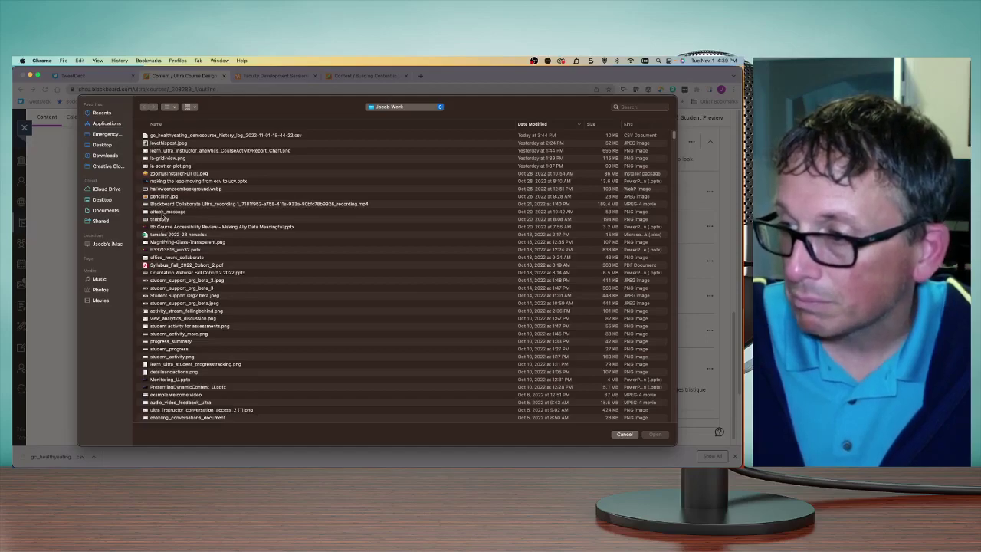
left_click(253, 213)
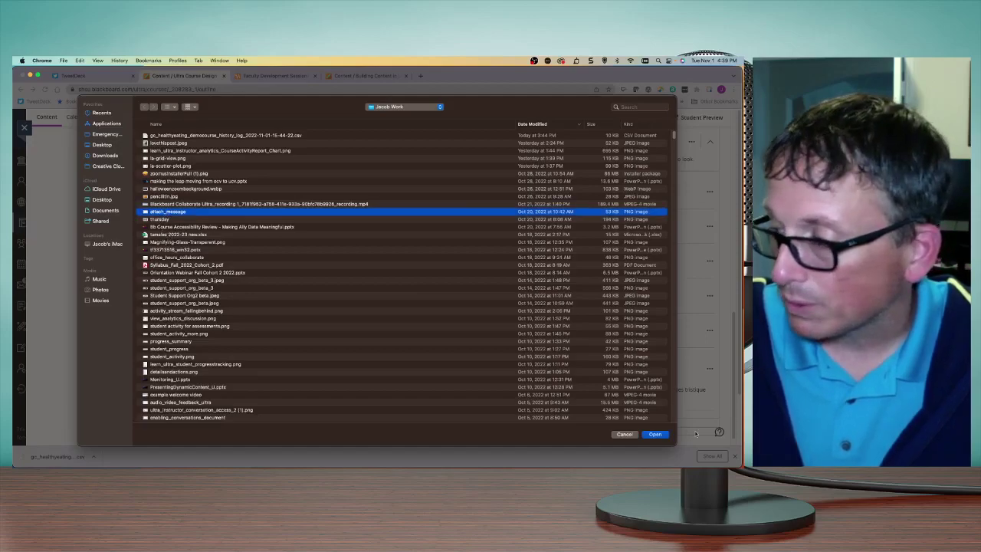
left_click(655, 435)
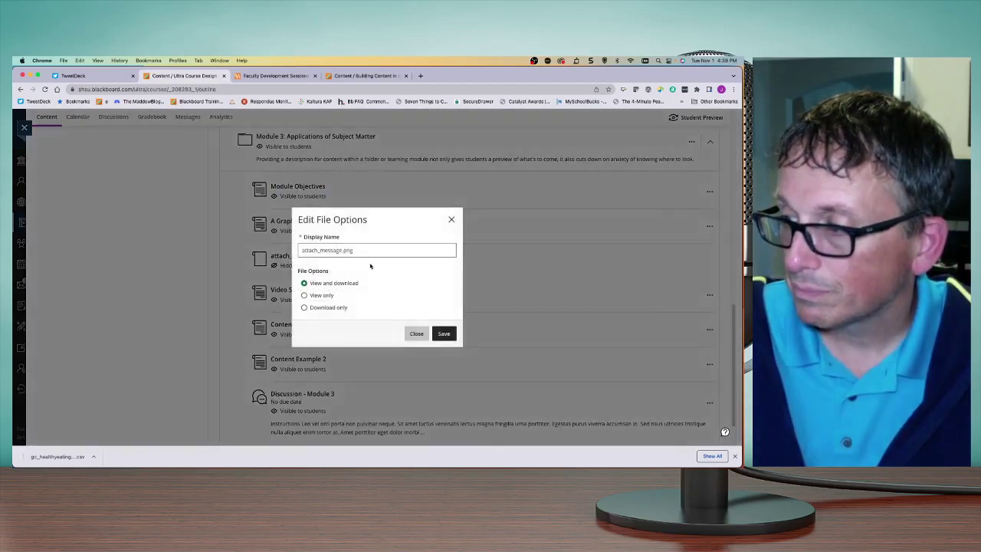
Step: Change the uploaded image's display name to 'attach message screenshot' and save it
left_click(374, 251)
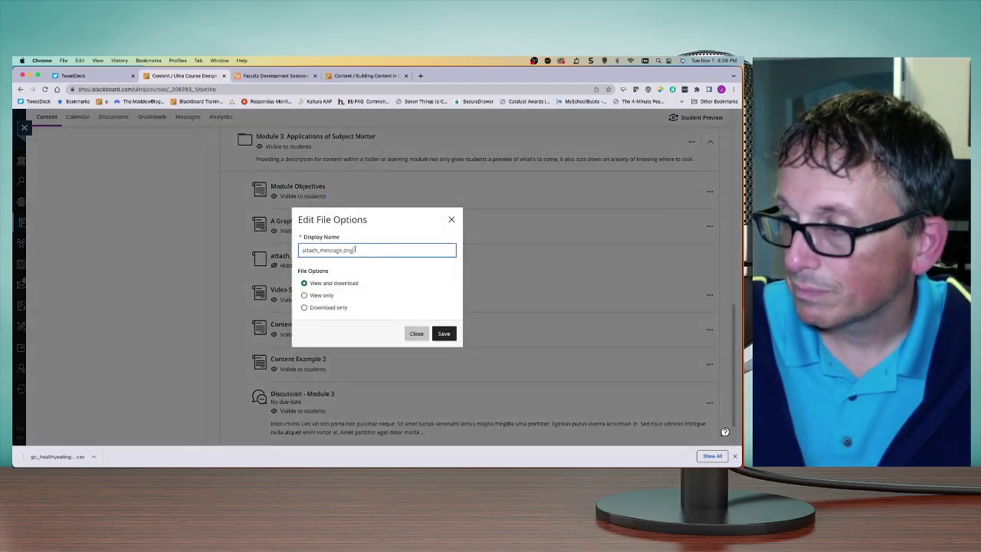
key("super+a")
type("atta")
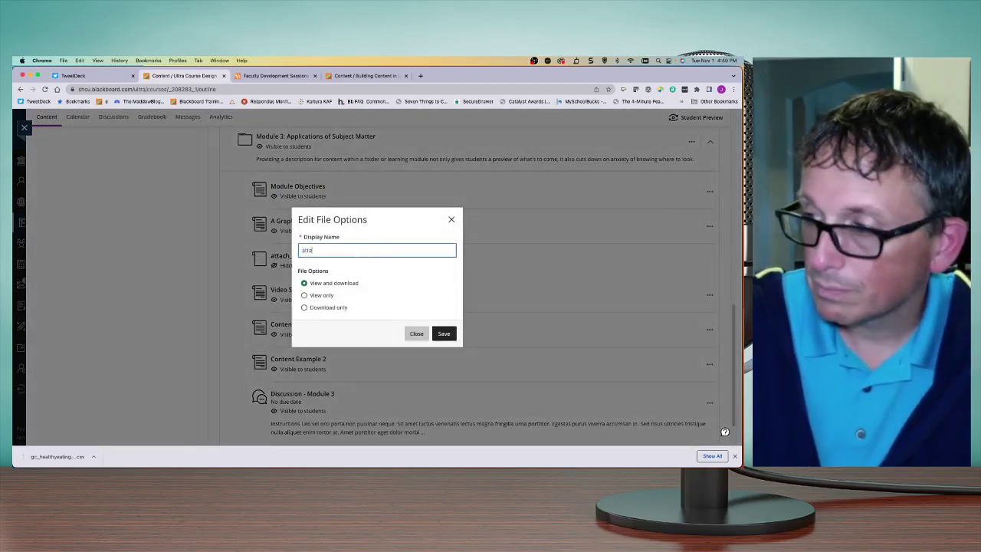
type("ch messa")
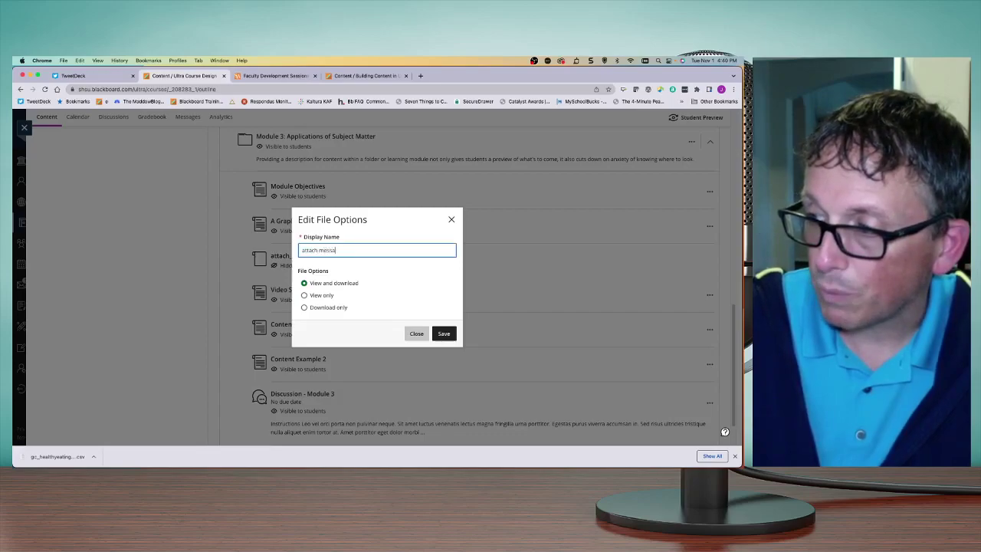
type("ge screenshot")
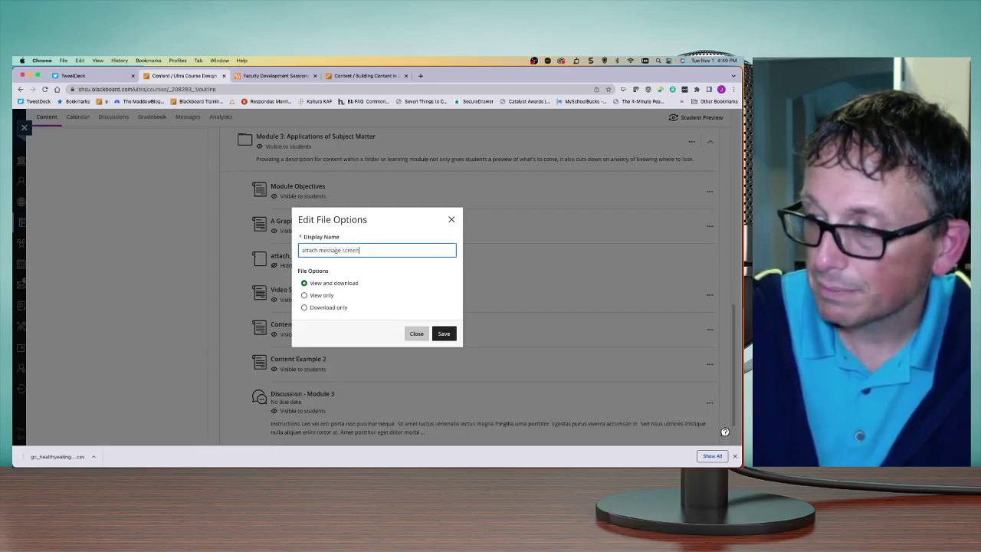
left_click(443, 335)
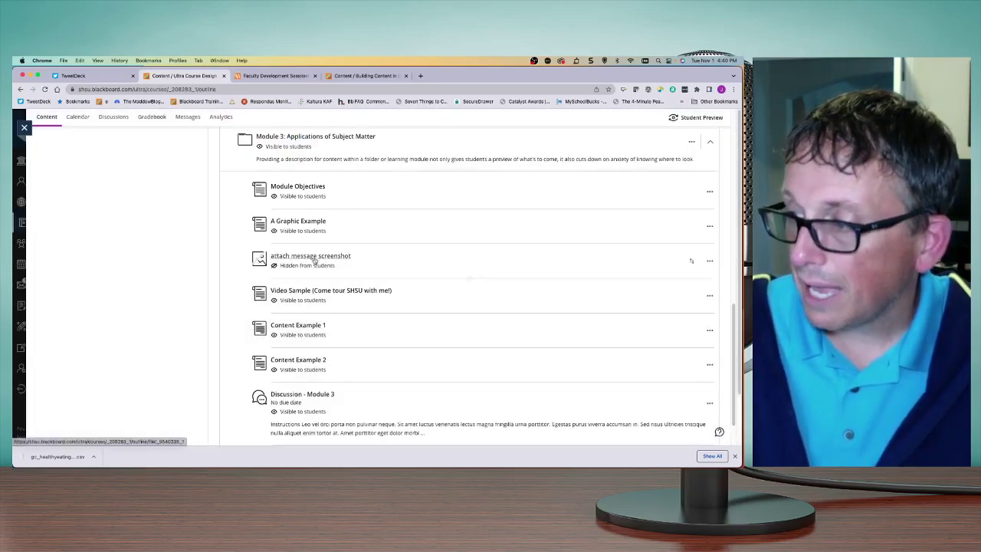
left_click(318, 265)
left_click(306, 278)
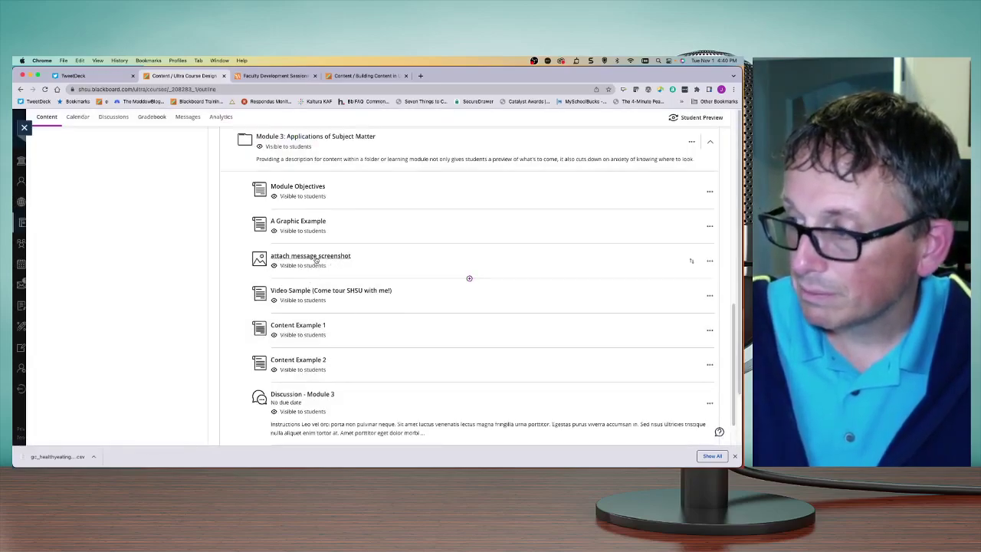
left_click(317, 257)
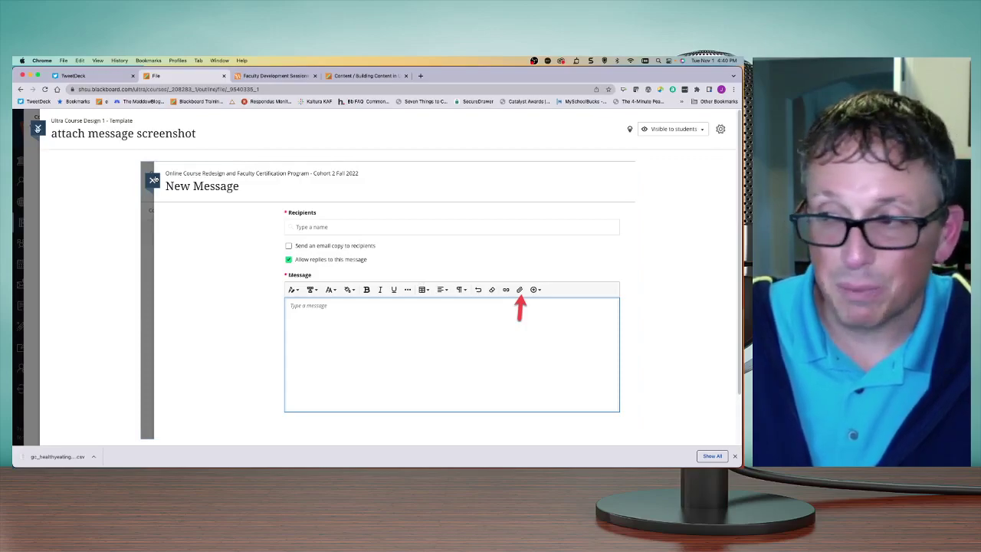
scroll(197, 321, "down", 2)
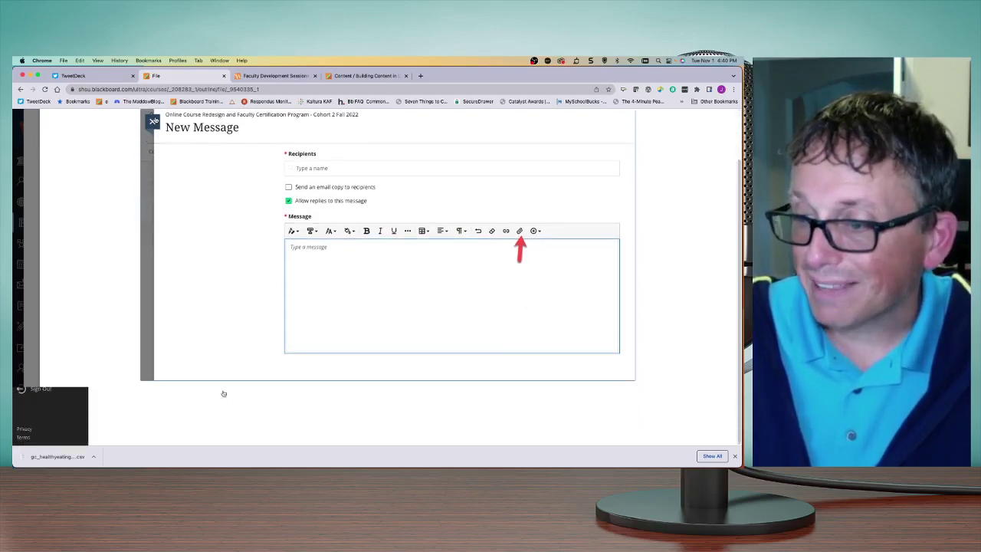
scroll(101, 292, "up", 2)
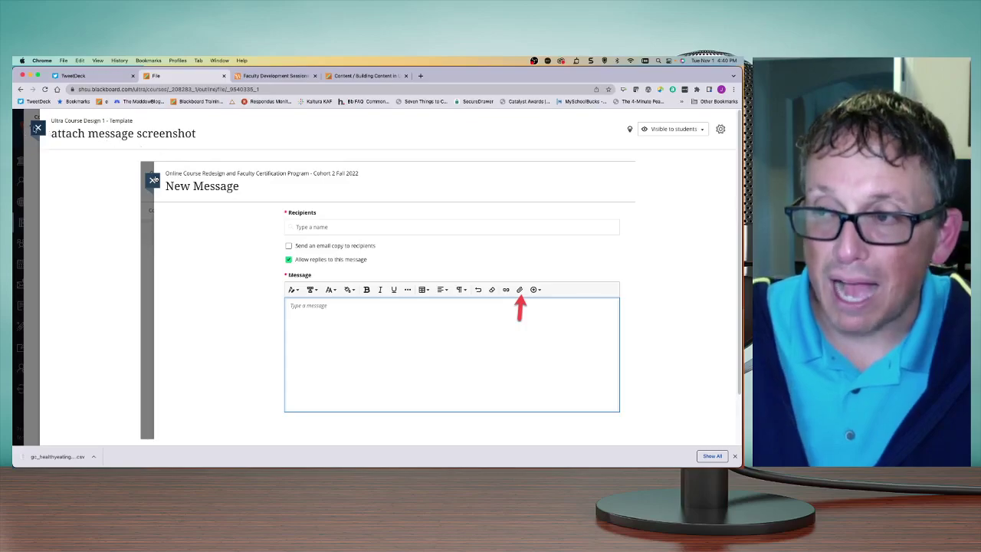
key("Escape")
key("Escape")
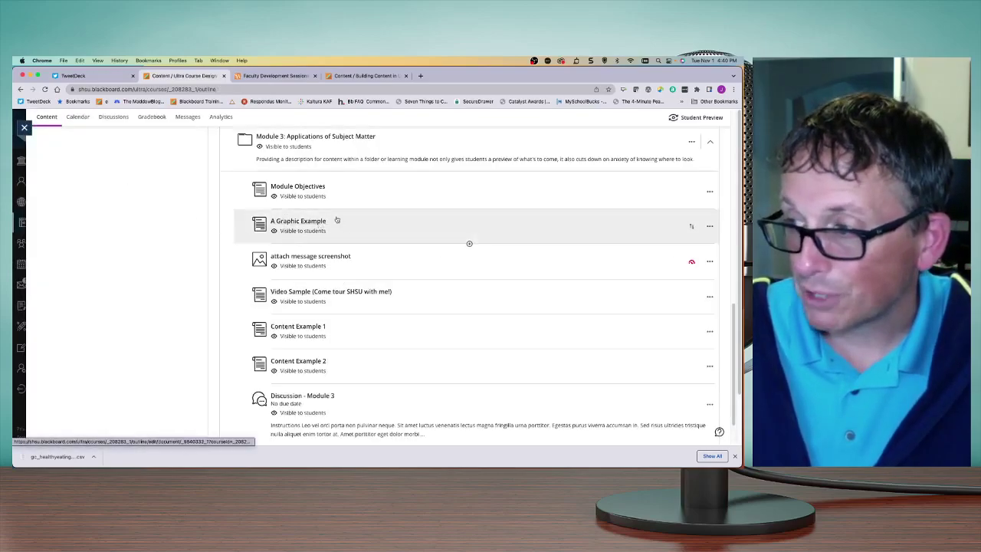
Step: Delete 'attach message screenshot' from its options menu and confirm the permanent deletion
left_click(710, 261)
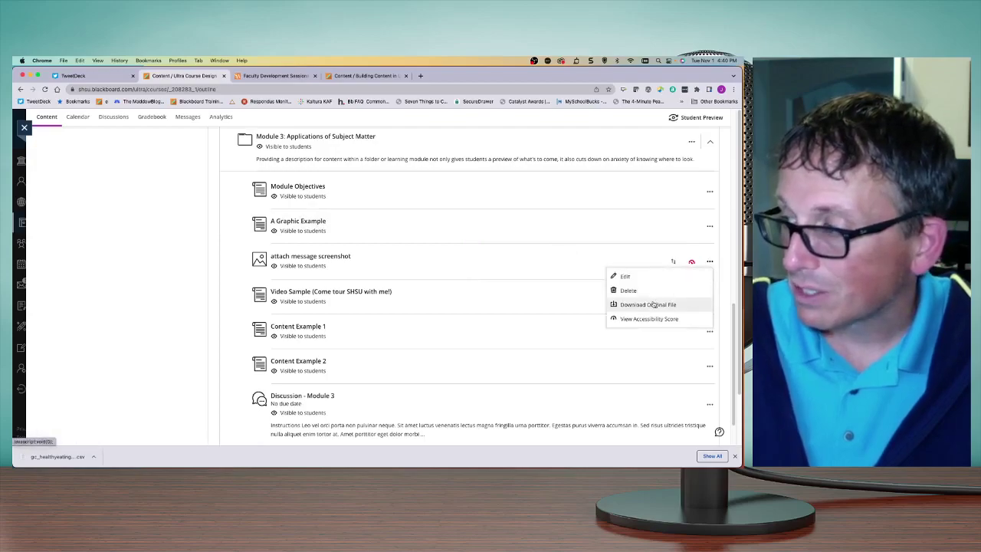
left_click(628, 290)
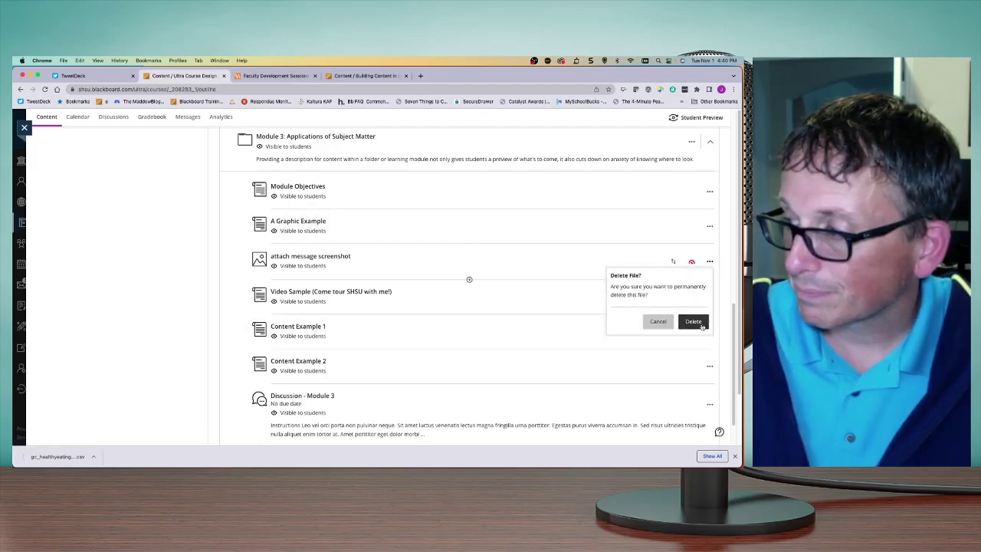
left_click(657, 323)
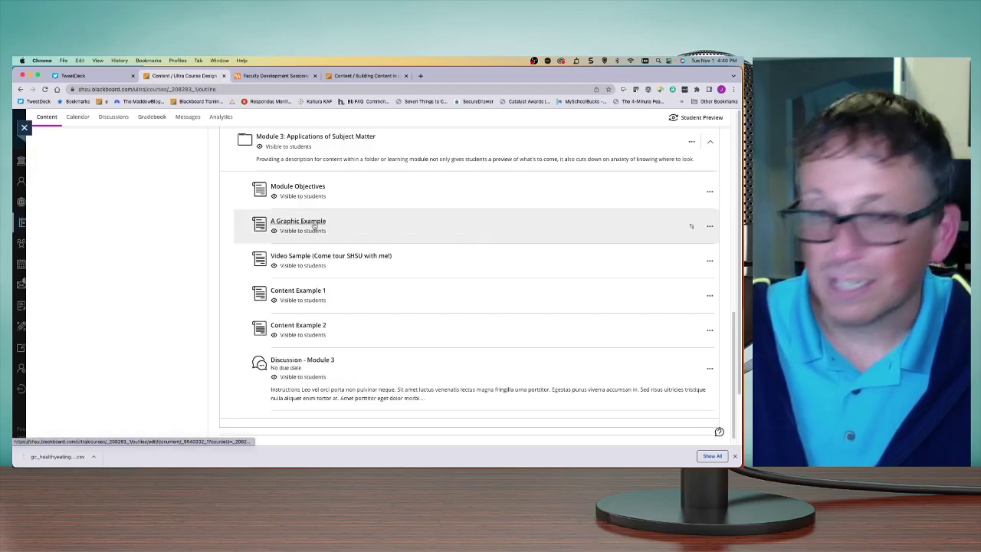